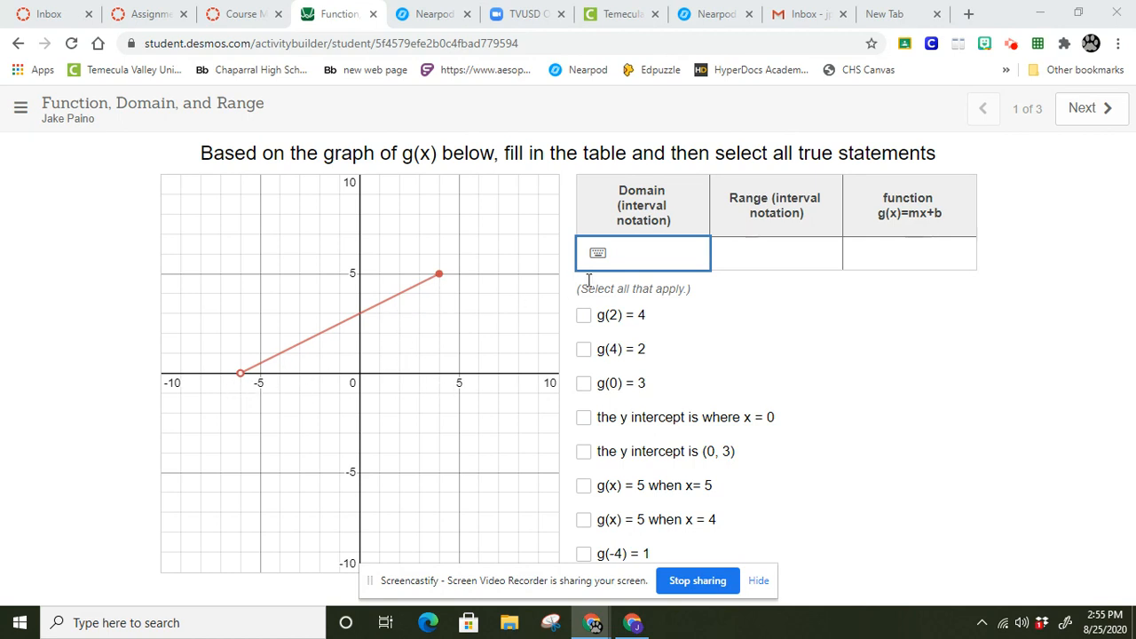
Fill in the g(x) table with the domain (-6,4] and the range (0,5]
left_click(644, 254)
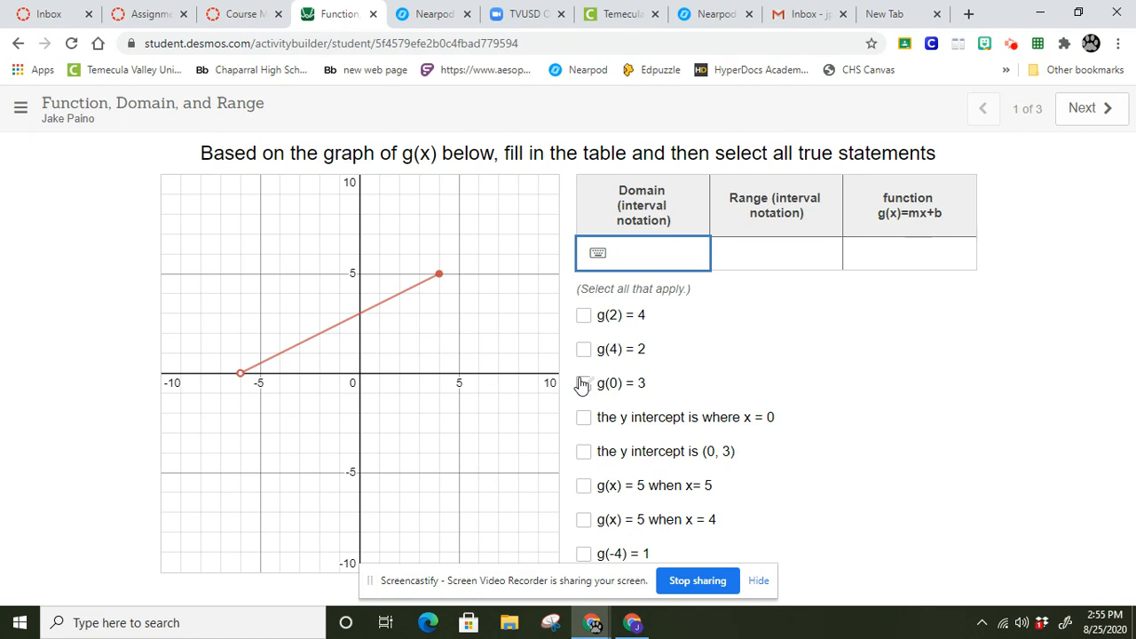
type("(")
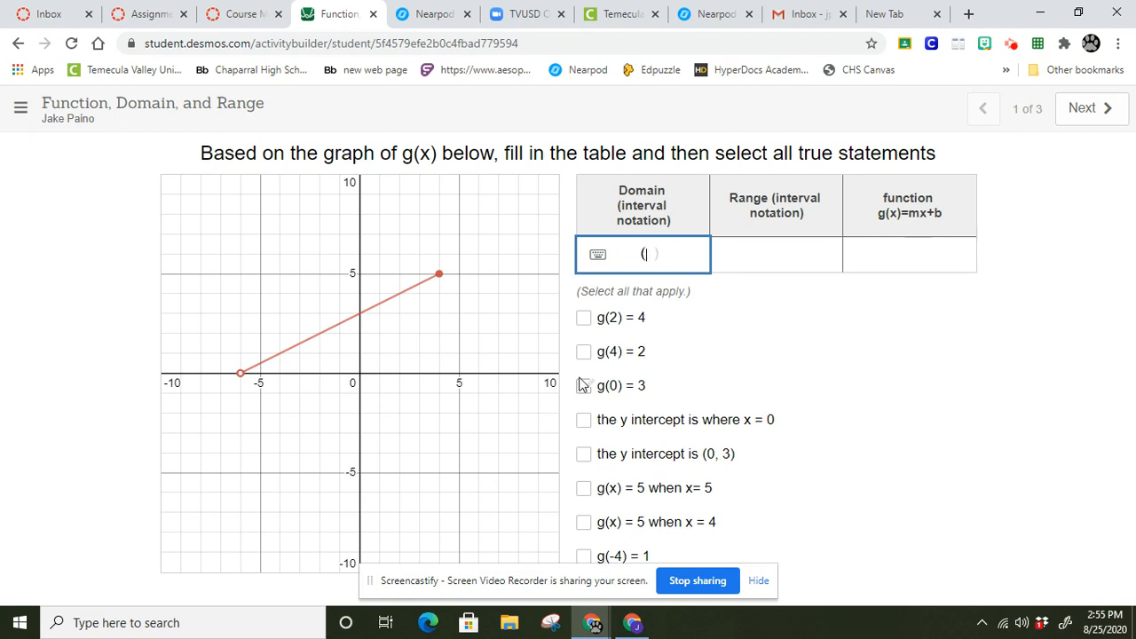
type("-6")
type(",")
type(",")
type("4")
type("]")
left_click(744, 255)
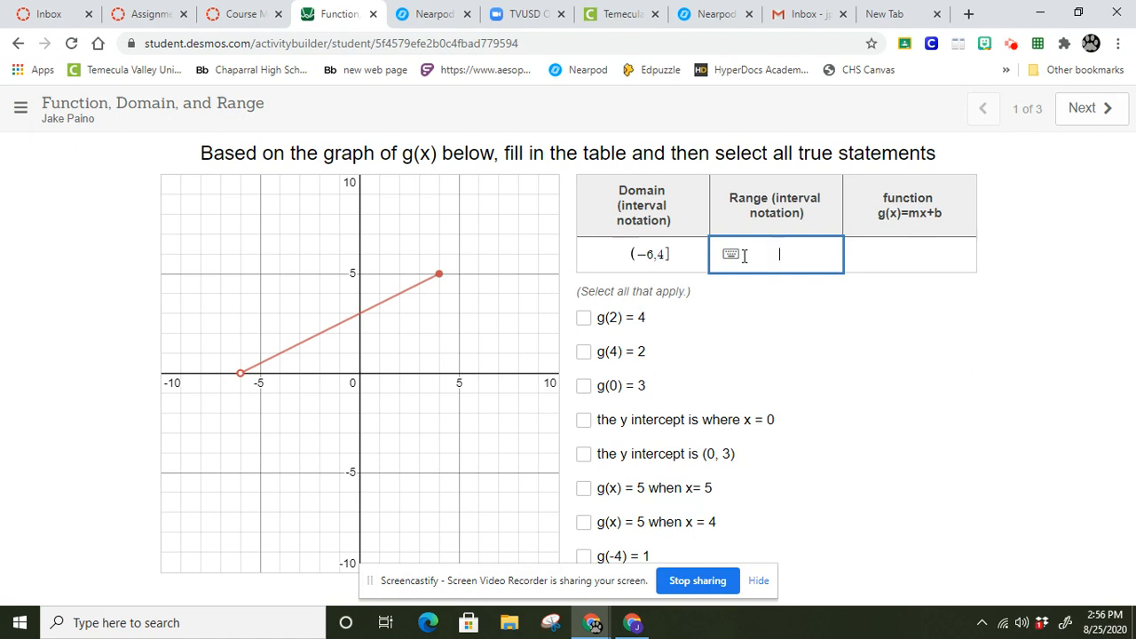
type("(0,5]")
Switch to the Canvas assignment, start a submission and enter "Slide 1: Domain - (-6,4] Range" as its text
left_click(634, 626)
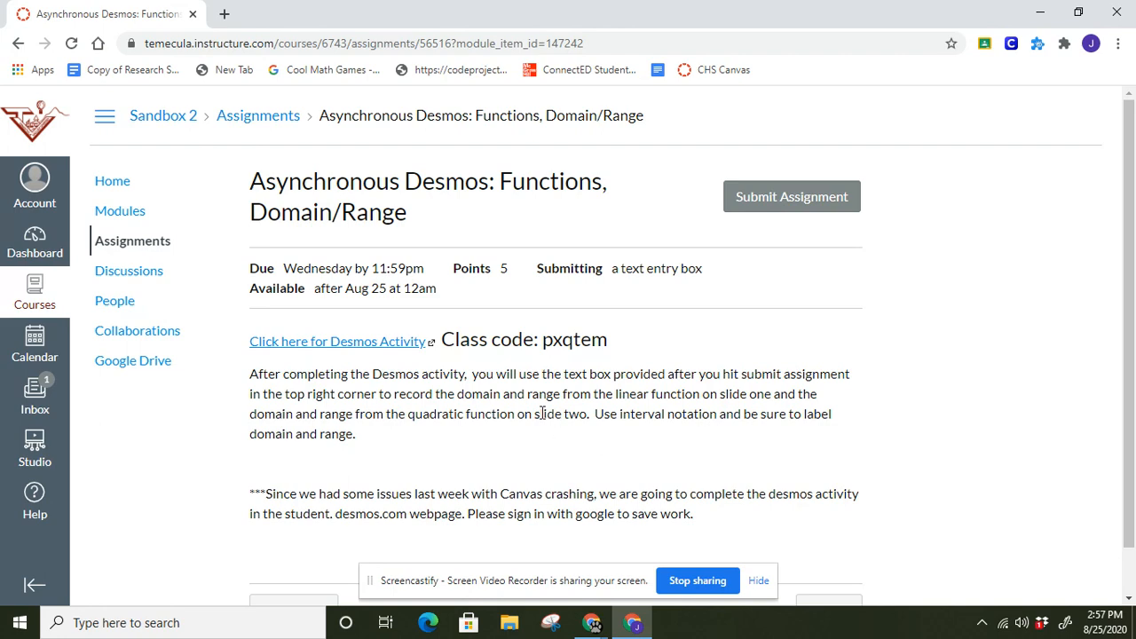
left_click(776, 207)
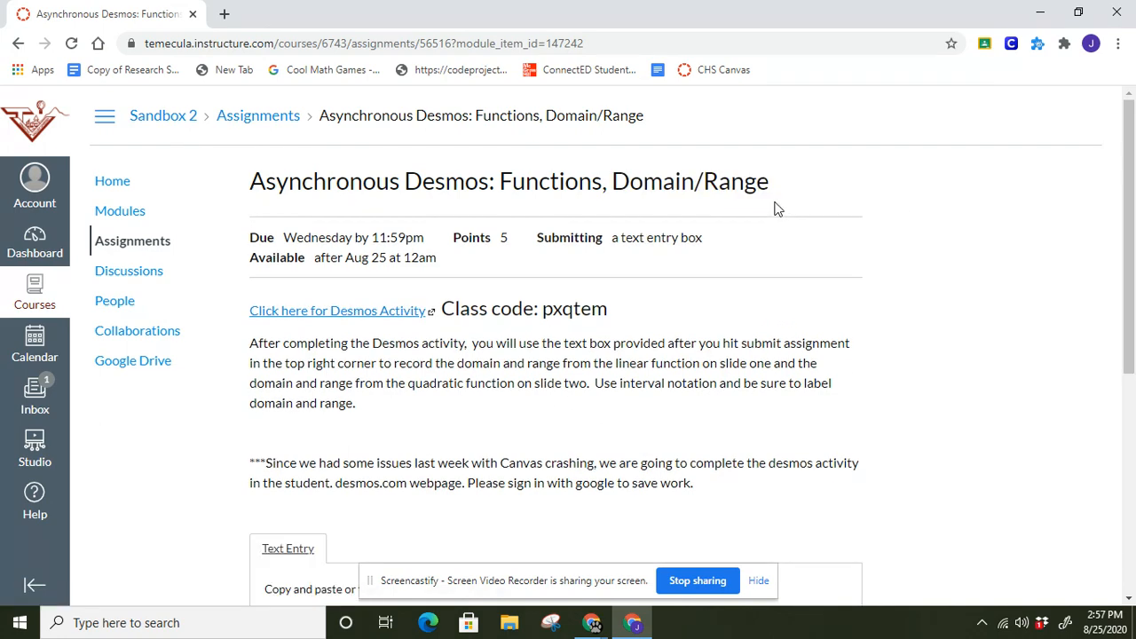
left_click(323, 367)
type("Slide 1: do")
key("BackSpace")
key("BackSpace")
type("D")
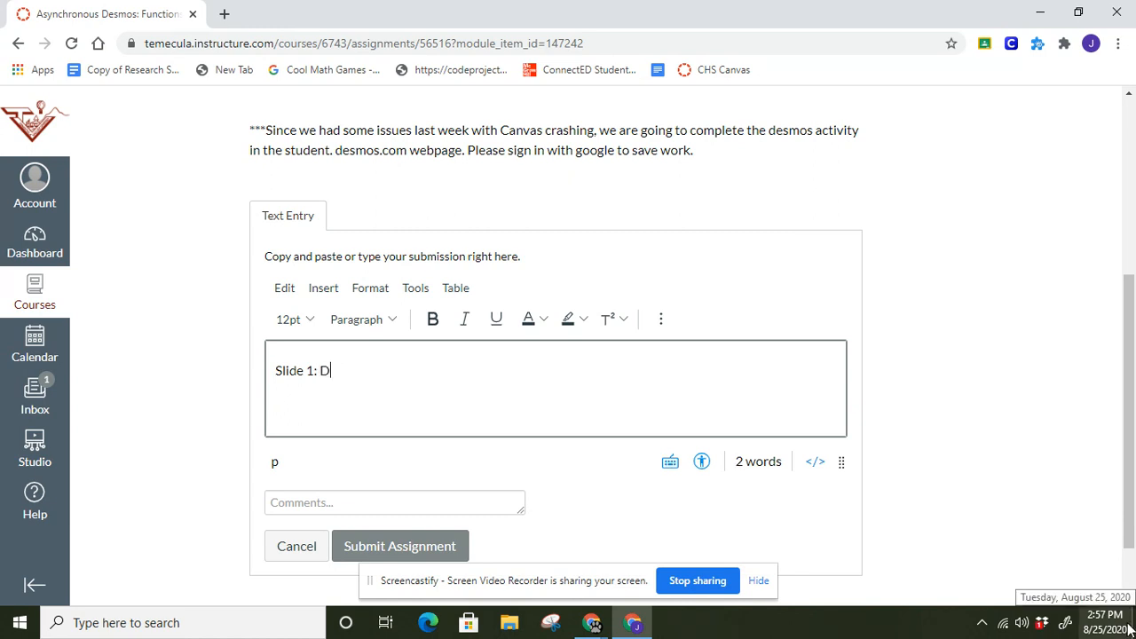
type("omain - (-")
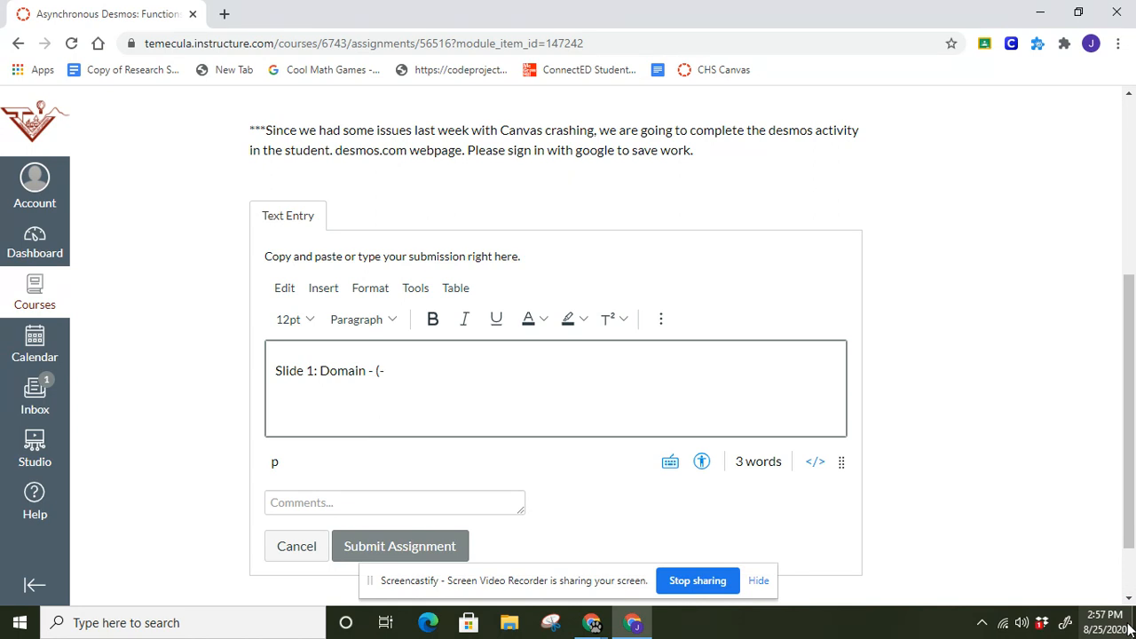
type("6,4] Range")
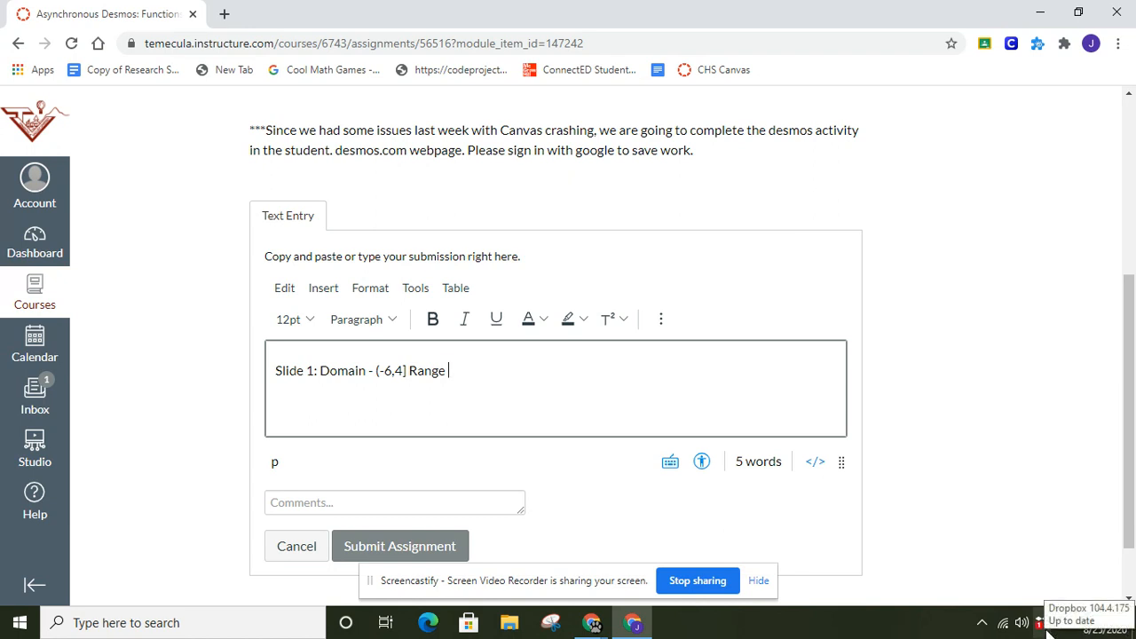
Add the interval (0,5] after Range in the submission text and remove the dash after Domain
type("9")
key("BackSpace")
type("(-5,0")
key("BackSpace")
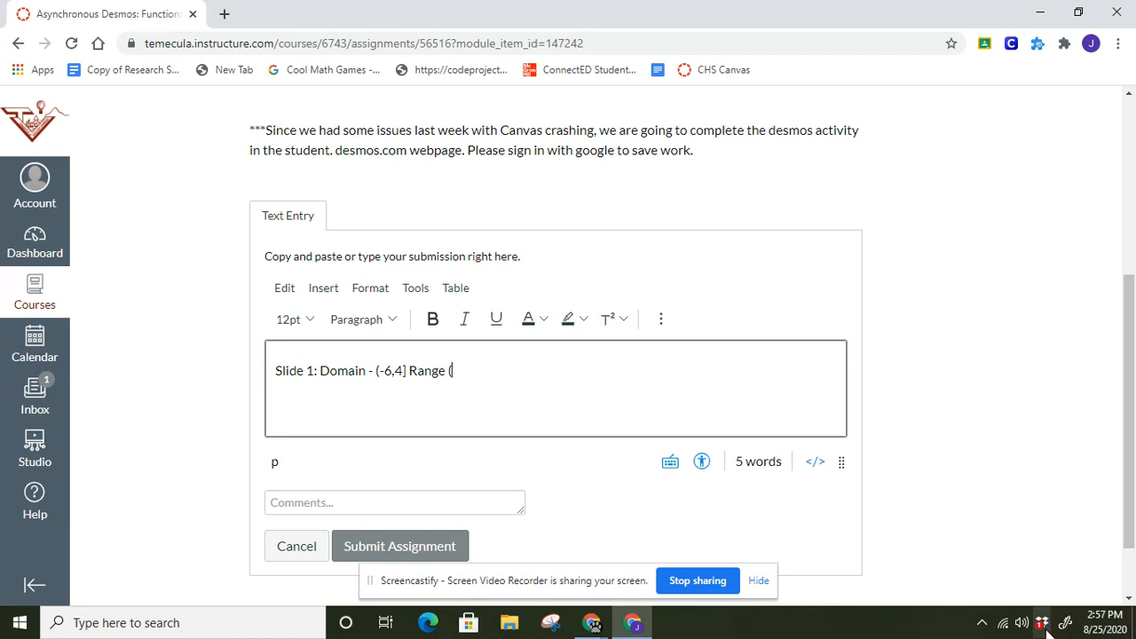
type("0,5]")
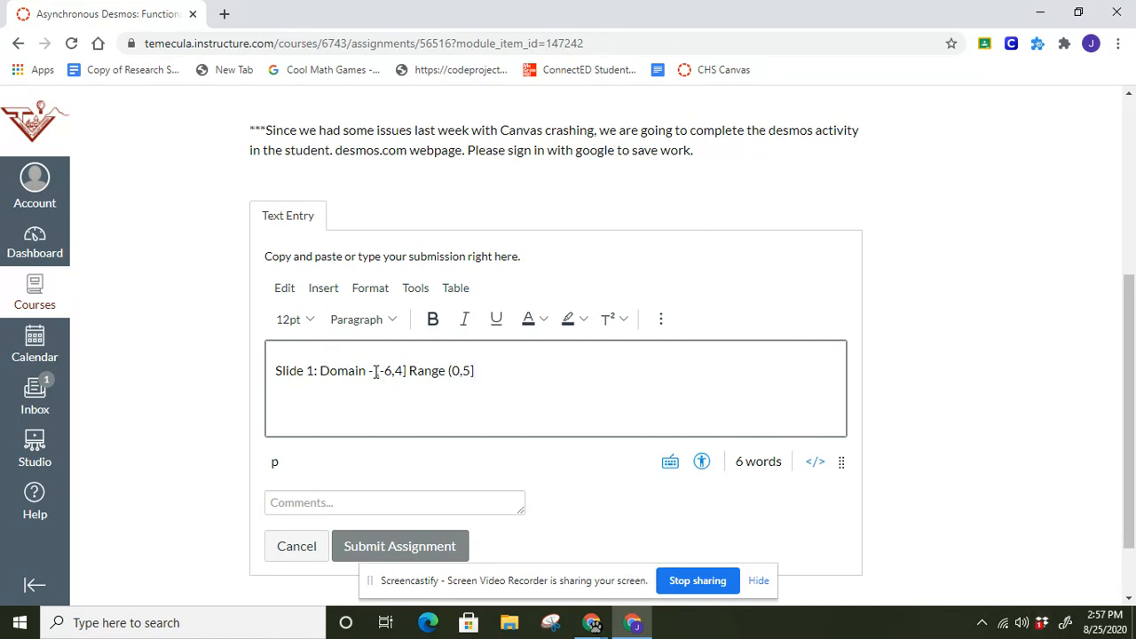
key("BackSpace")
key("BackSpace")
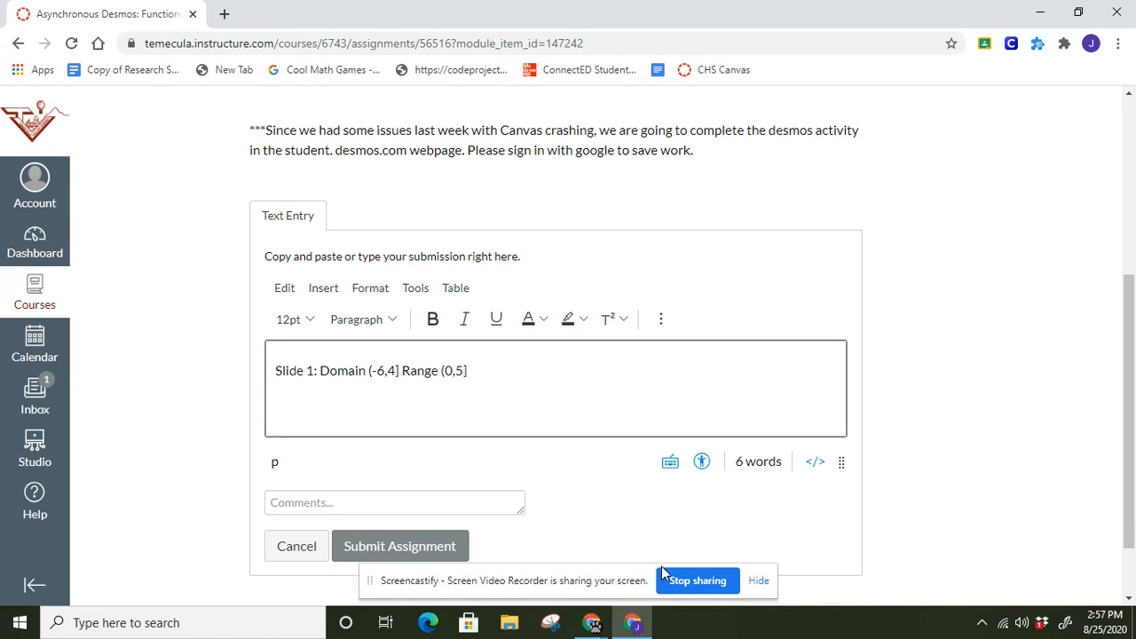
Switch back to the Desmos activity and enter g(x)=1/2x+3 as the function in the table
left_click(592, 623)
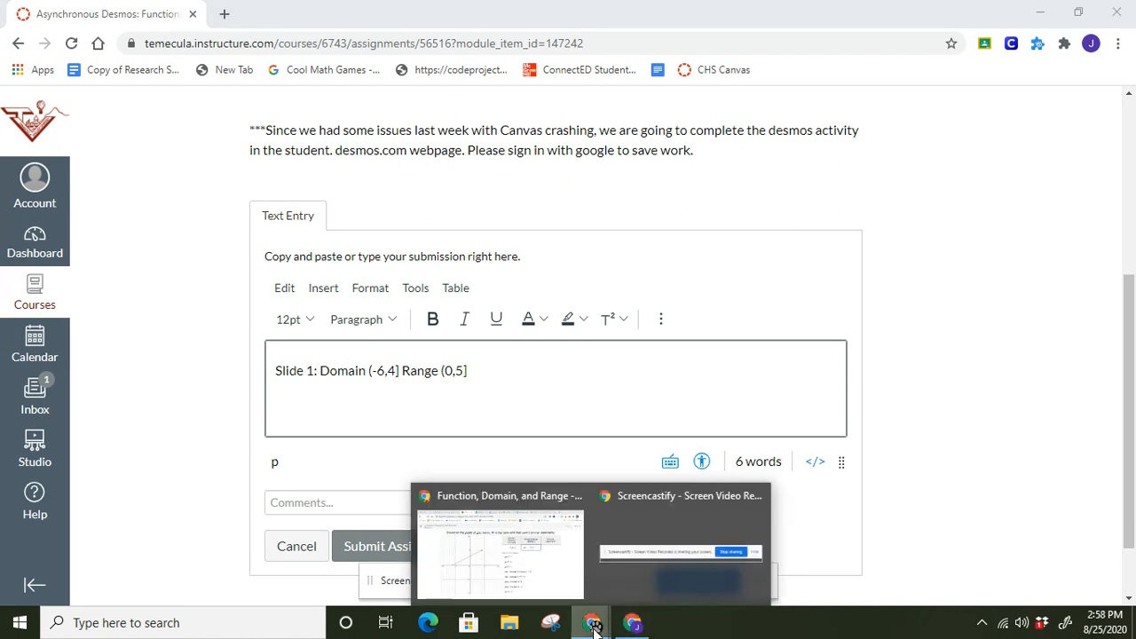
left_click(543, 594)
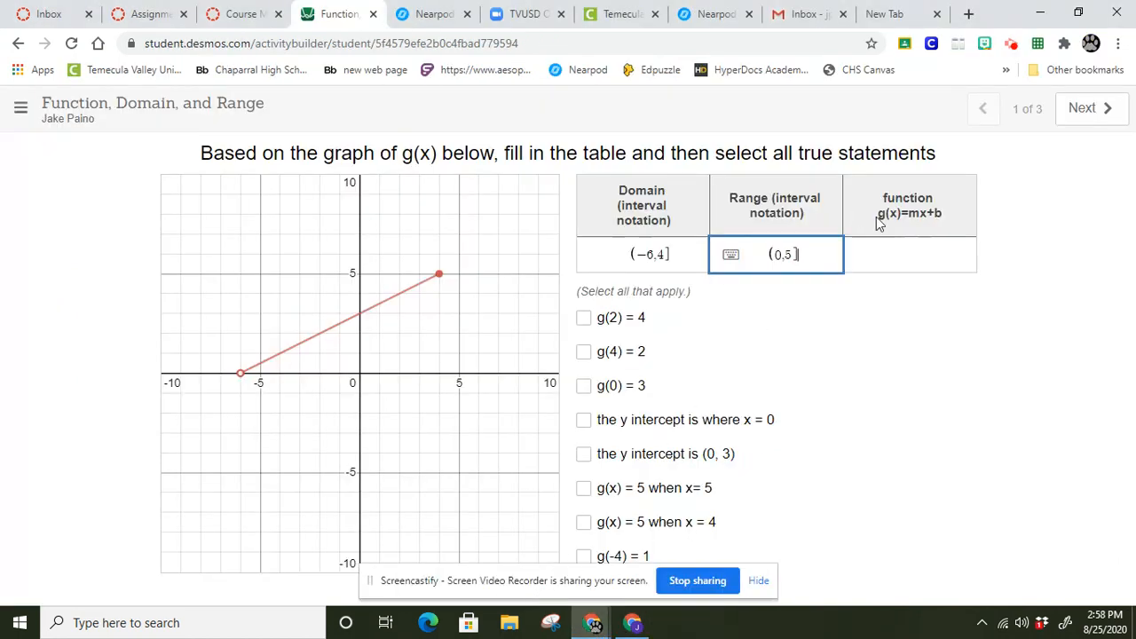
left_click(889, 262)
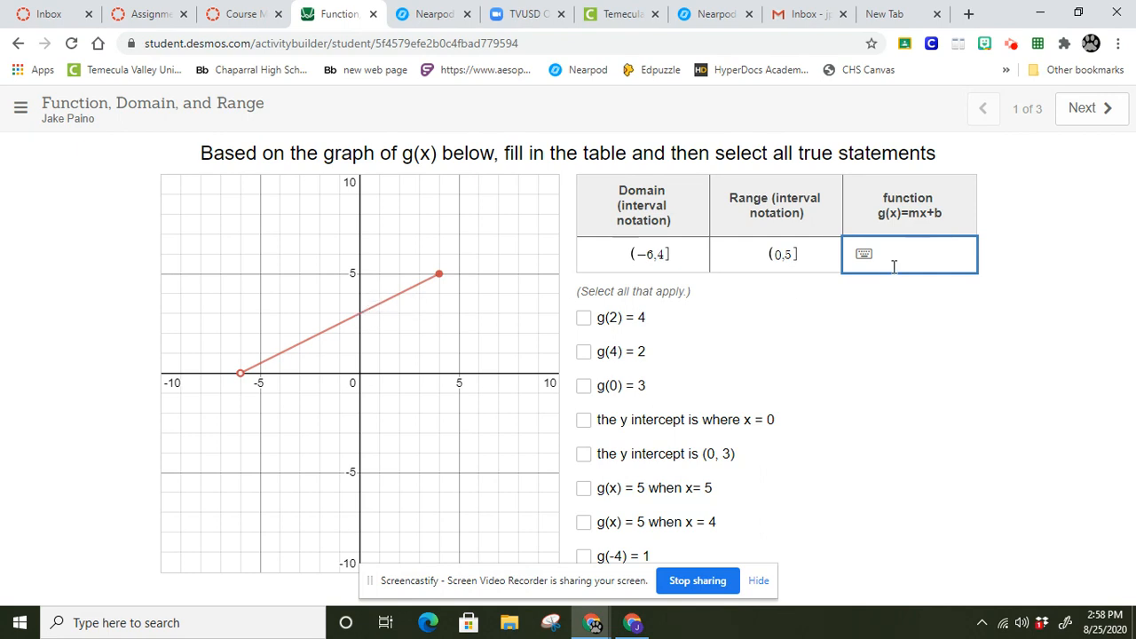
type("g(x)=")
type("1/2")
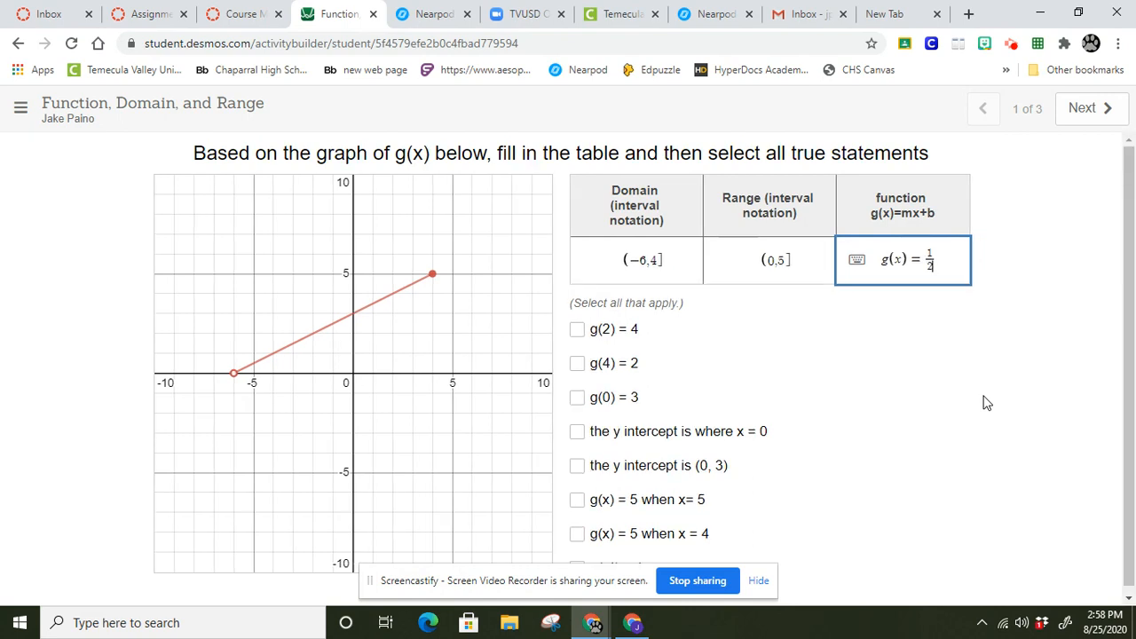
type("x+3")
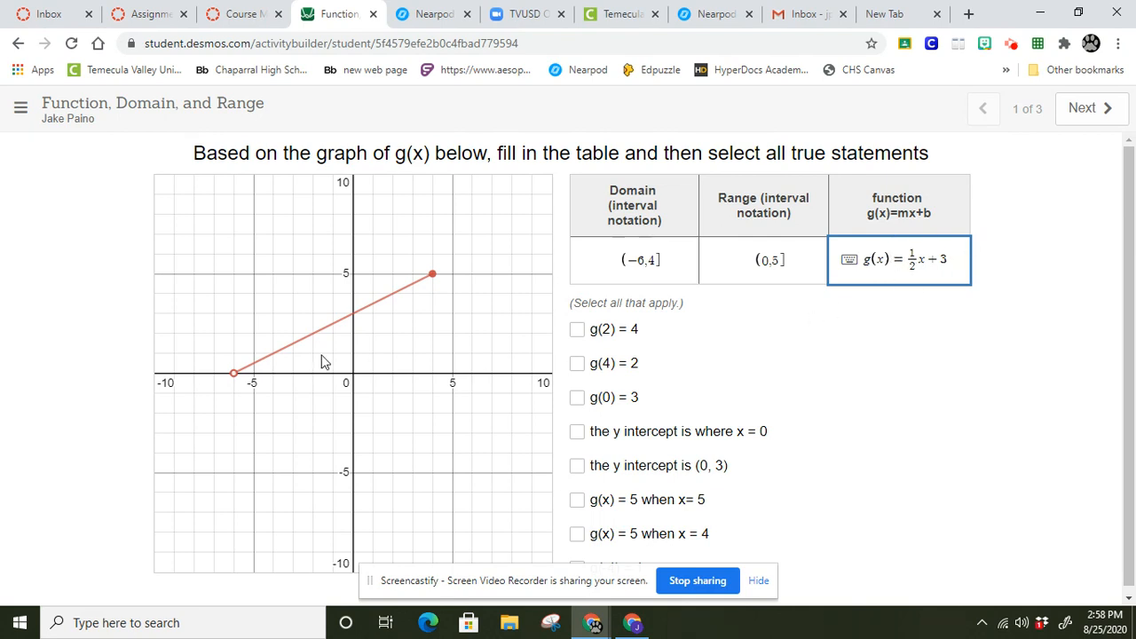
Mark g(2) = 4, g(0) = 3, the y intercept is where x = 0, and the y intercept is (0, 3) as true
scroll(629, 346, "down", 1)
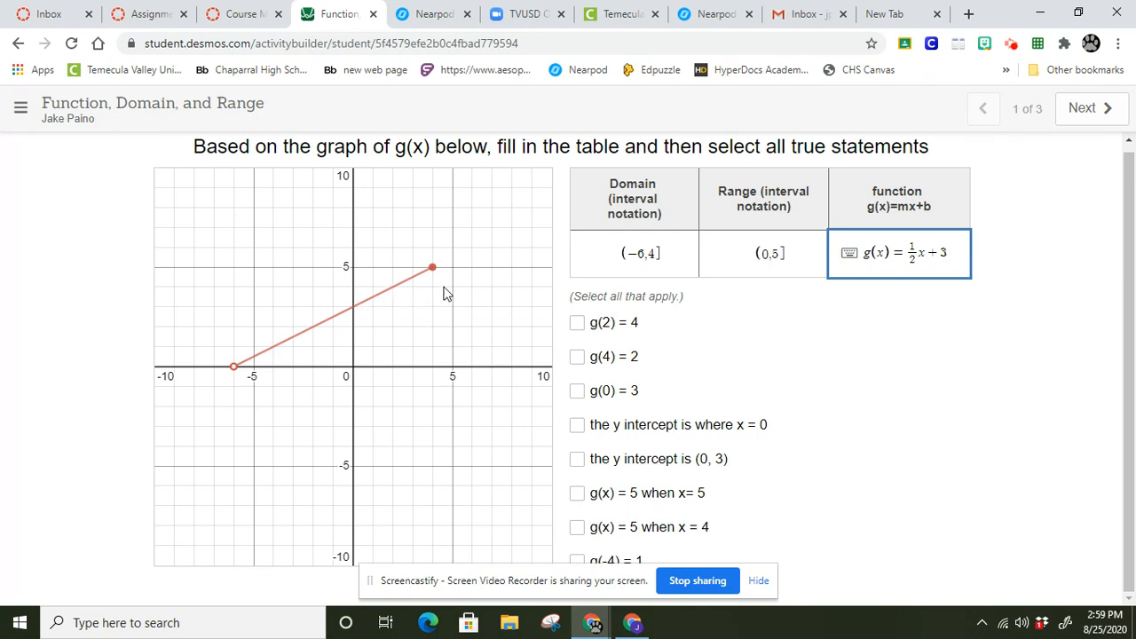
left_click(575, 325)
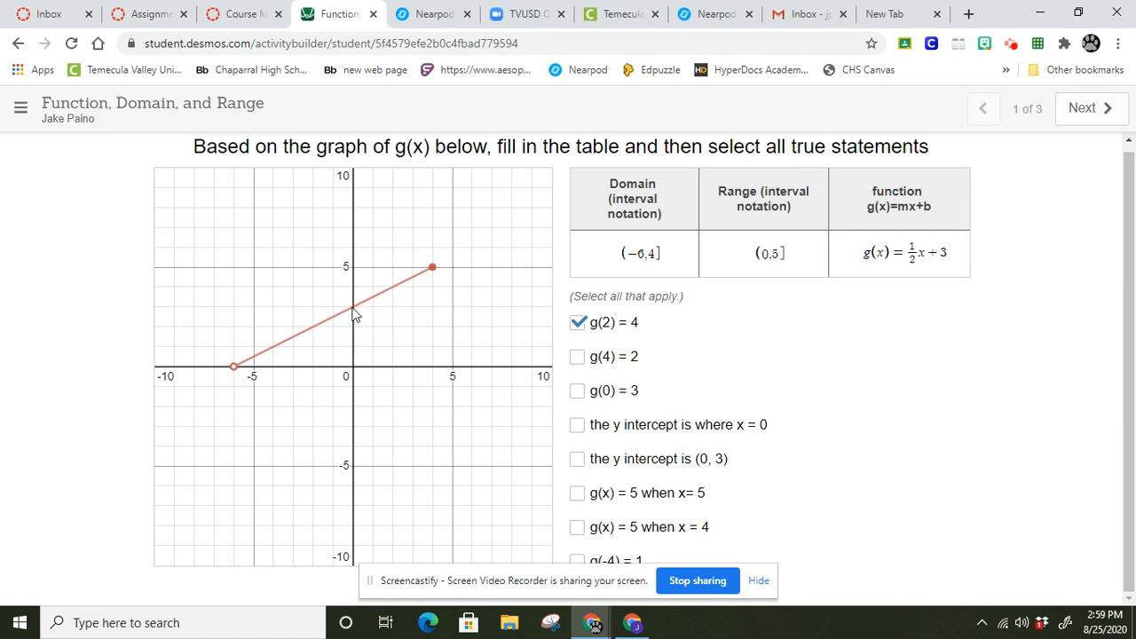
mouse_move(355, 315)
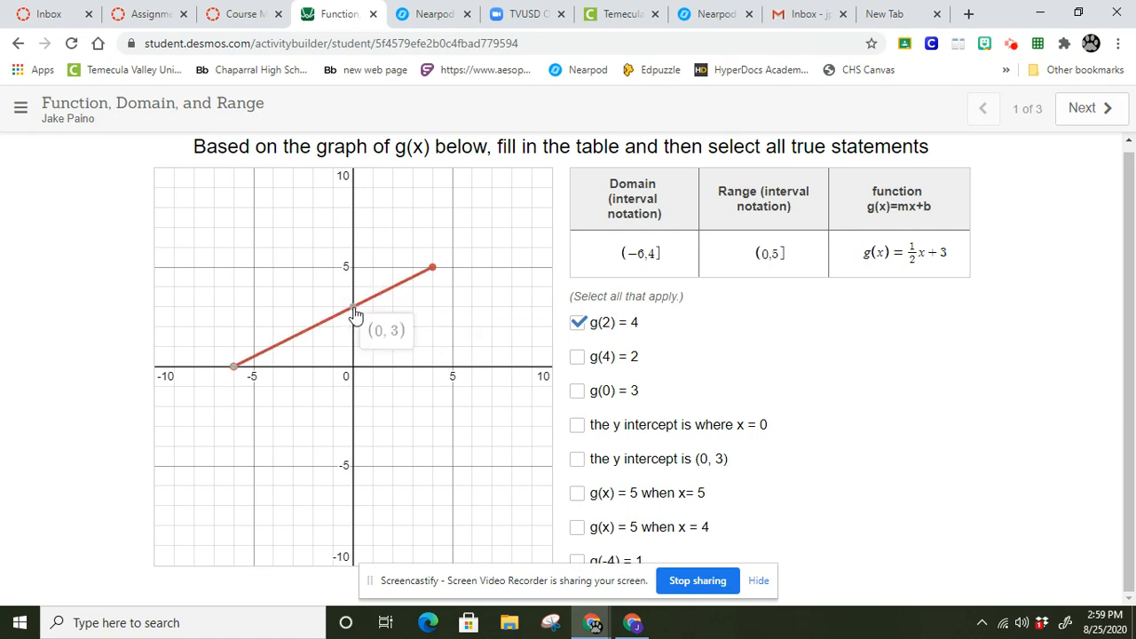
left_click(578, 392)
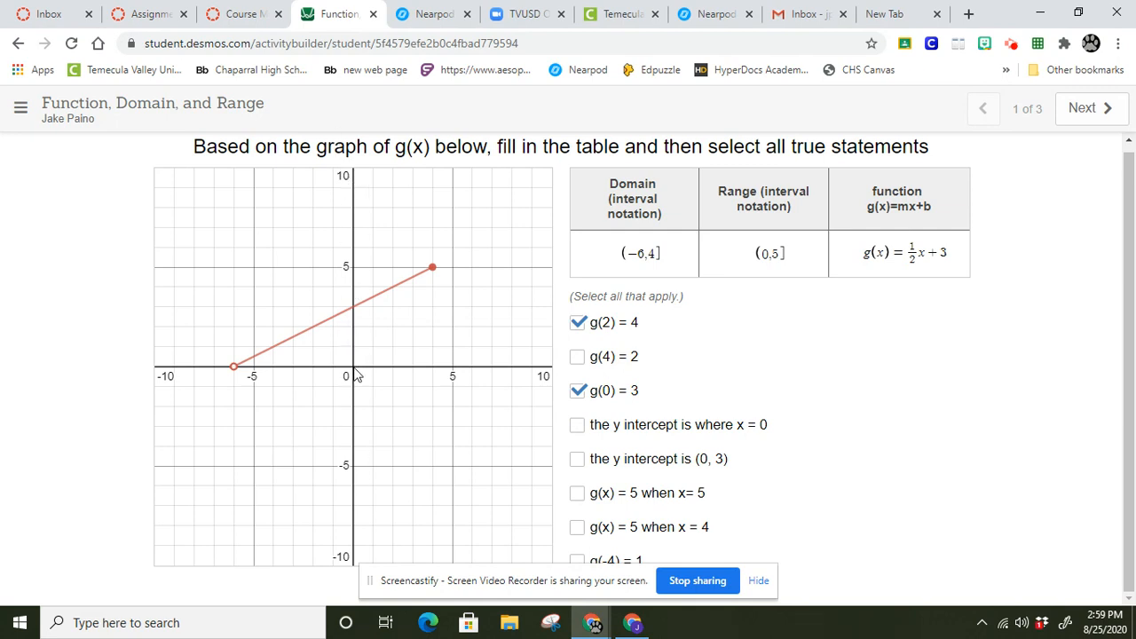
left_click(578, 430)
left_click(579, 461)
Hide the screen-sharing notice and mark g(x) = 5 when x = 4 and g(-4) = 1 as true
left_click(759, 581)
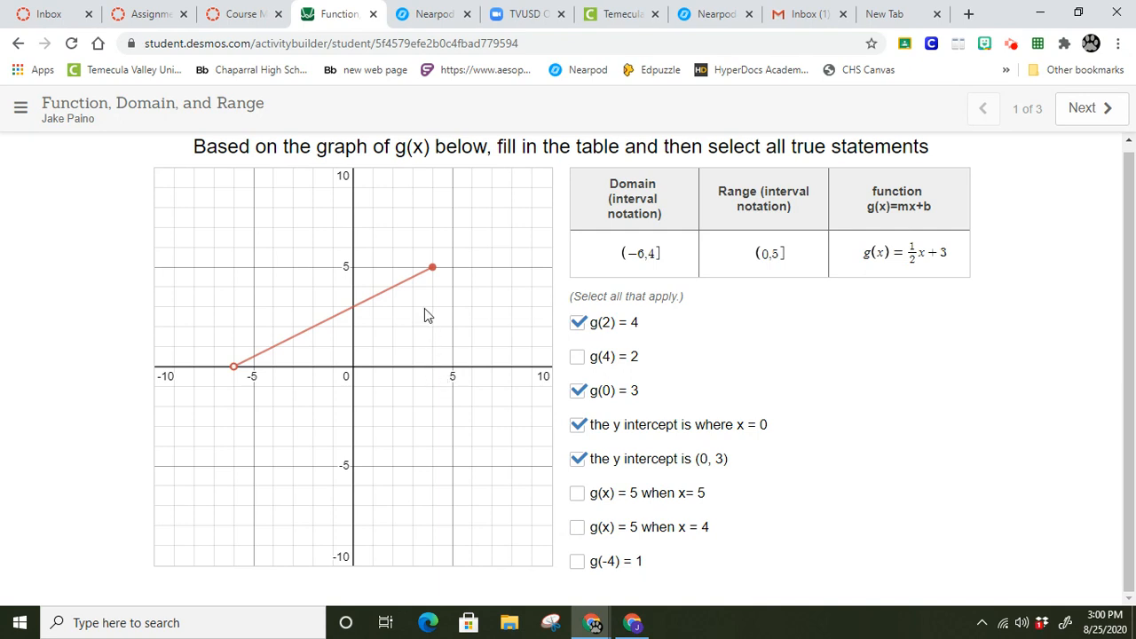
left_click(578, 533)
left_click(577, 570)
scroll(619, 375, "up", 1)
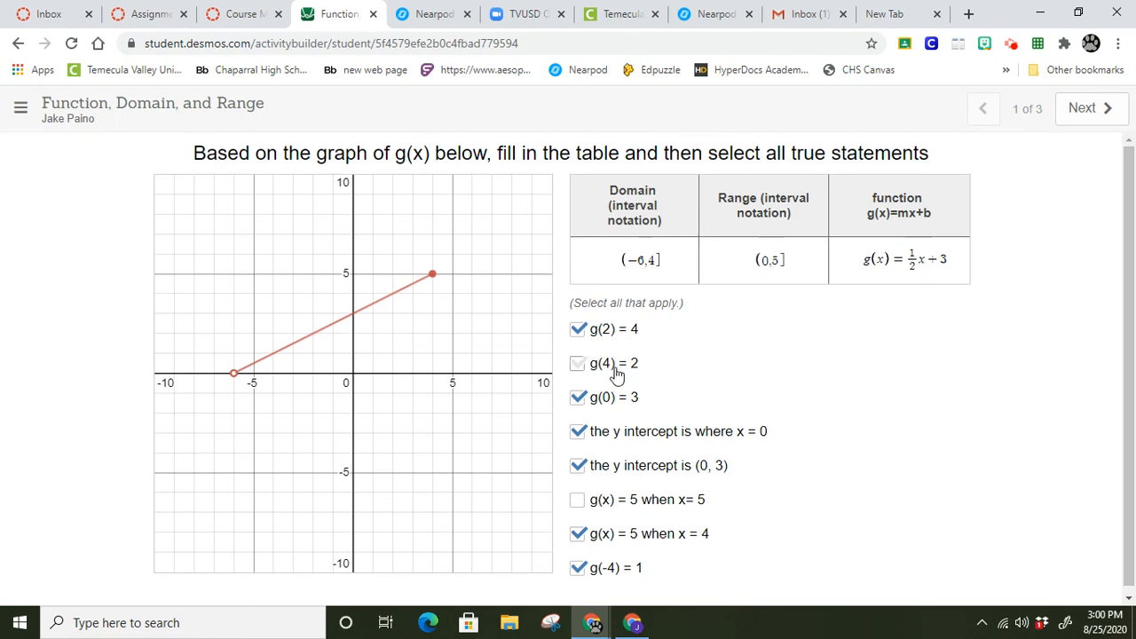
Go to slide 2 with the graph of p(x), revisiting slide 1 once on the way
left_click(1082, 121)
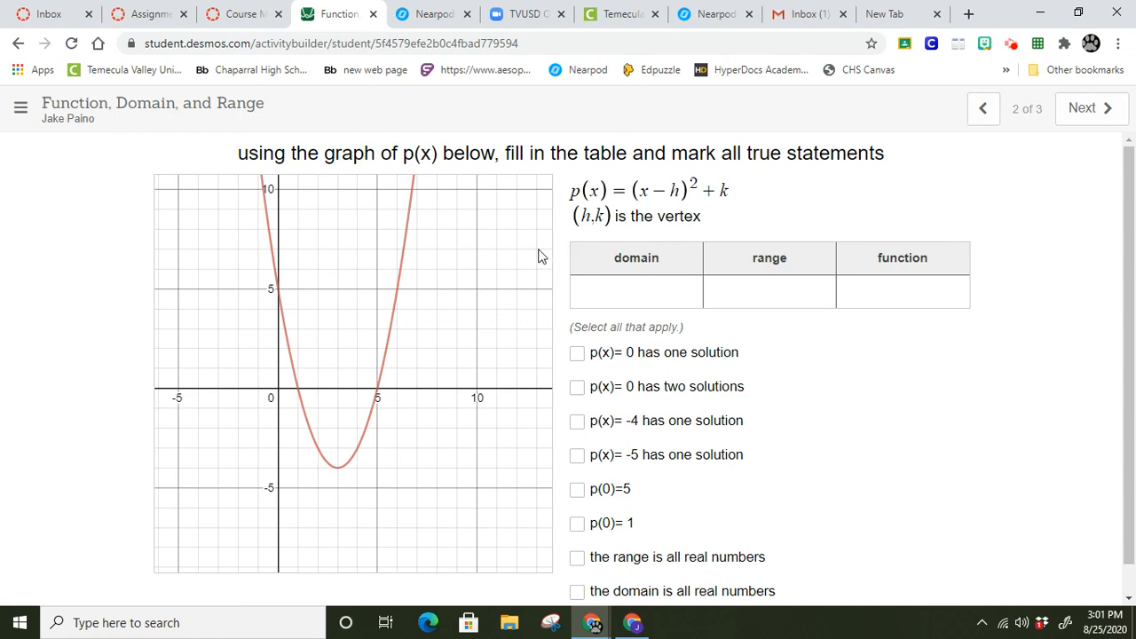
left_click(973, 116)
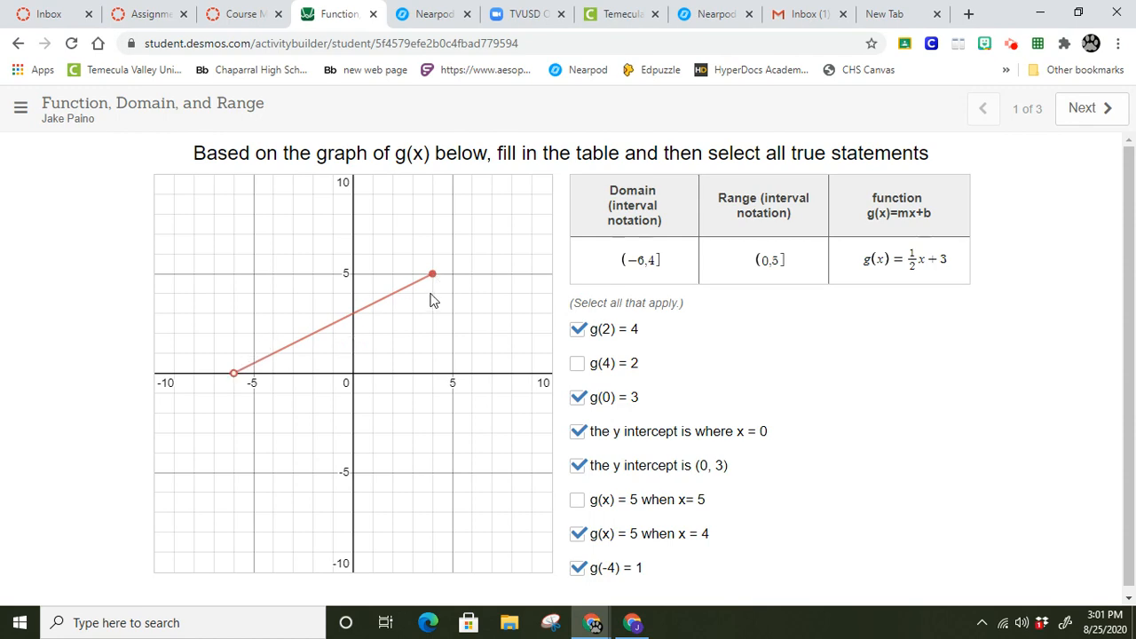
left_click(1084, 120)
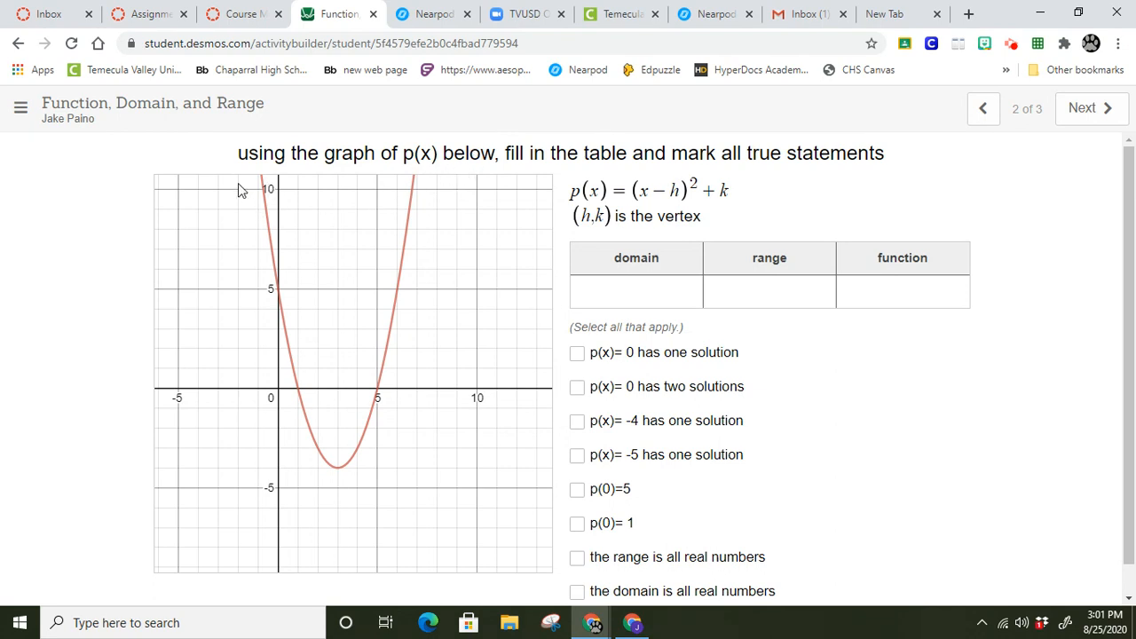
Enter (-inf,inf) as the domain of p(x), checking the on-screen math keyboard for an infinity symbol
left_click(634, 288)
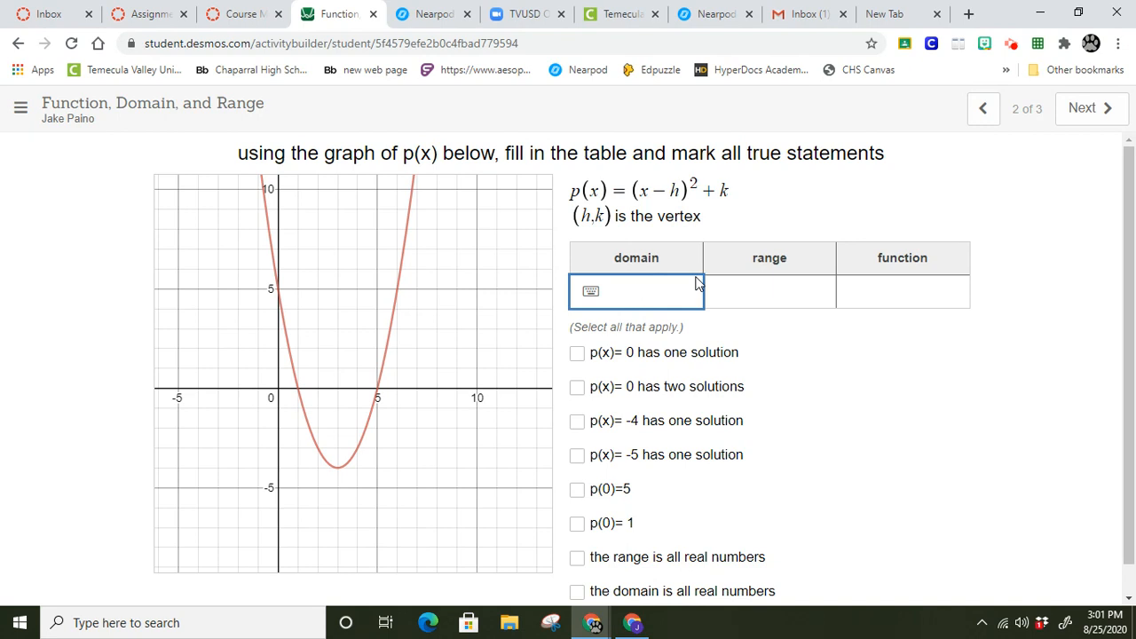
type("9")
type("(")
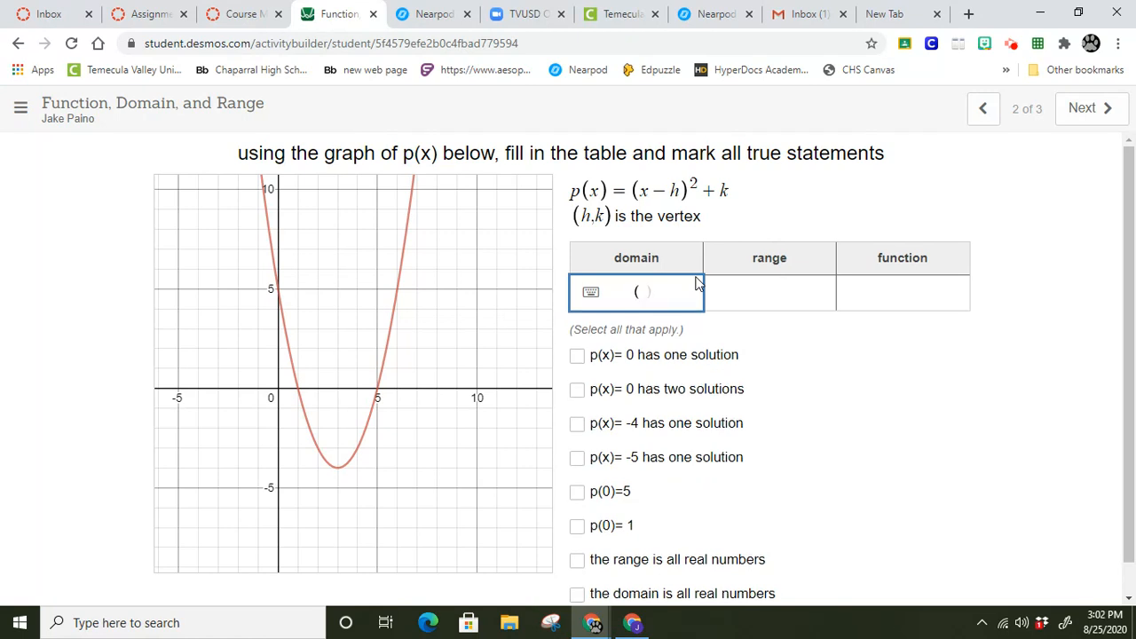
left_click(589, 294)
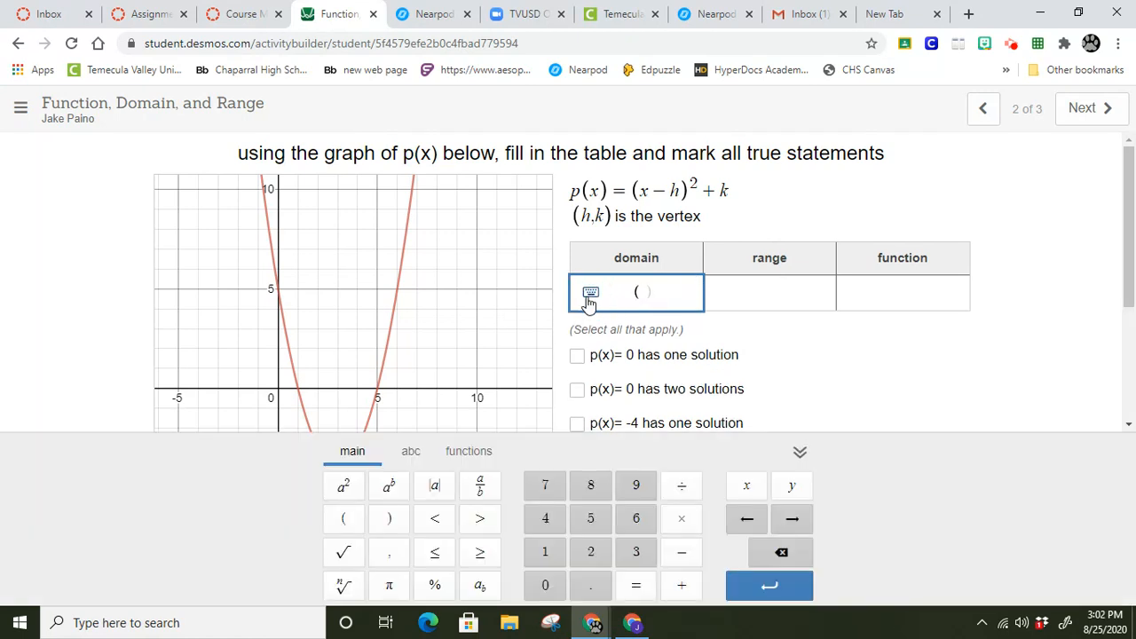
left_click(449, 454)
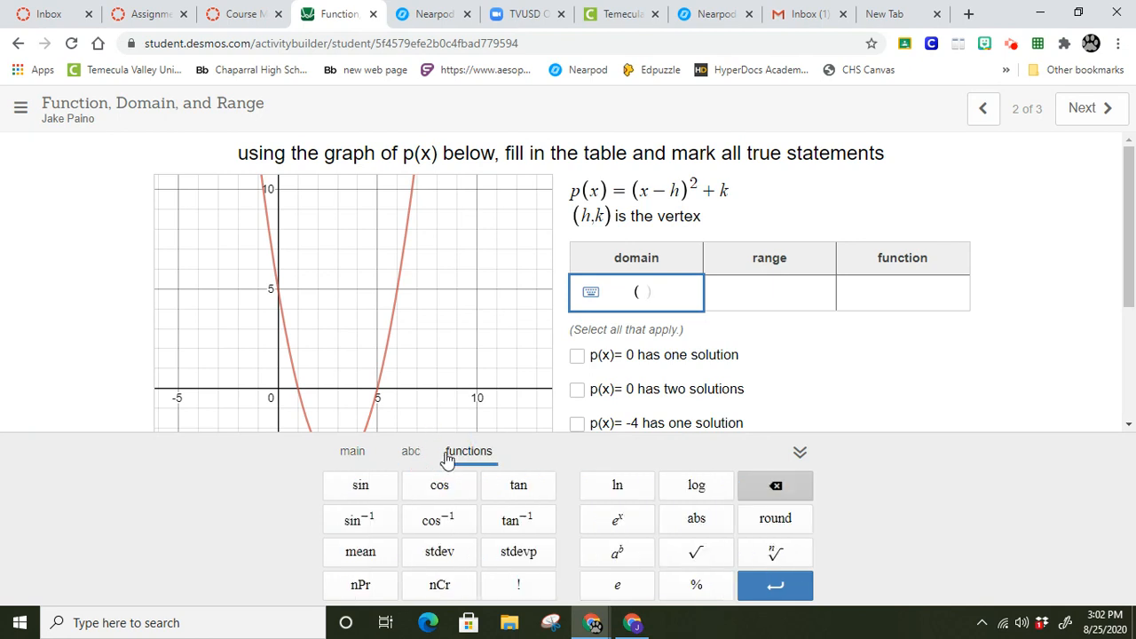
left_click(414, 454)
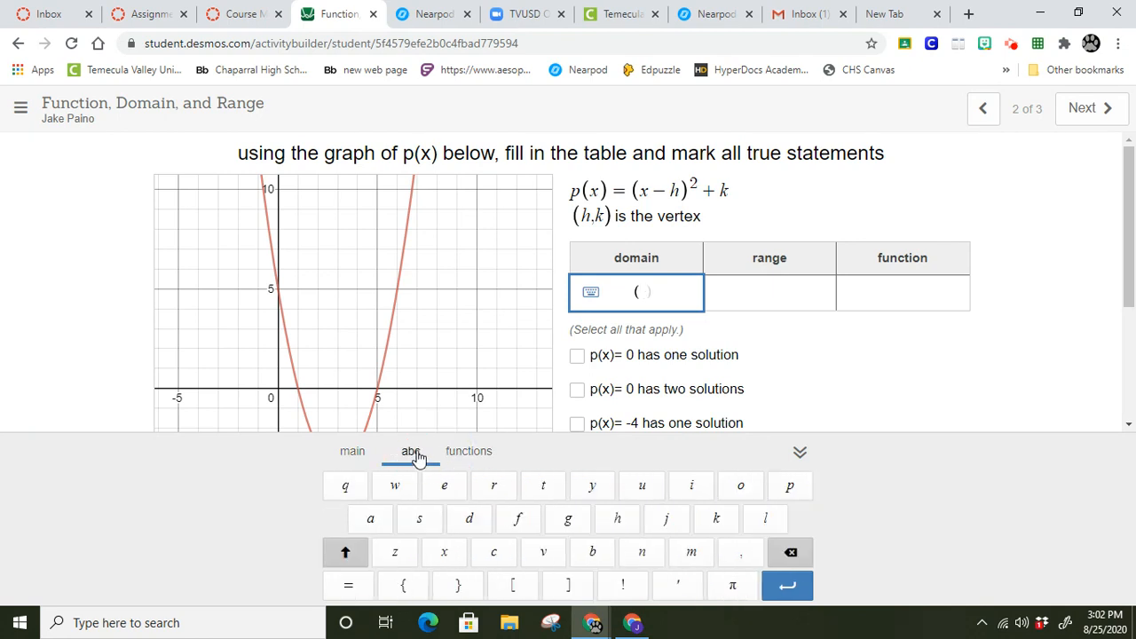
left_click(354, 454)
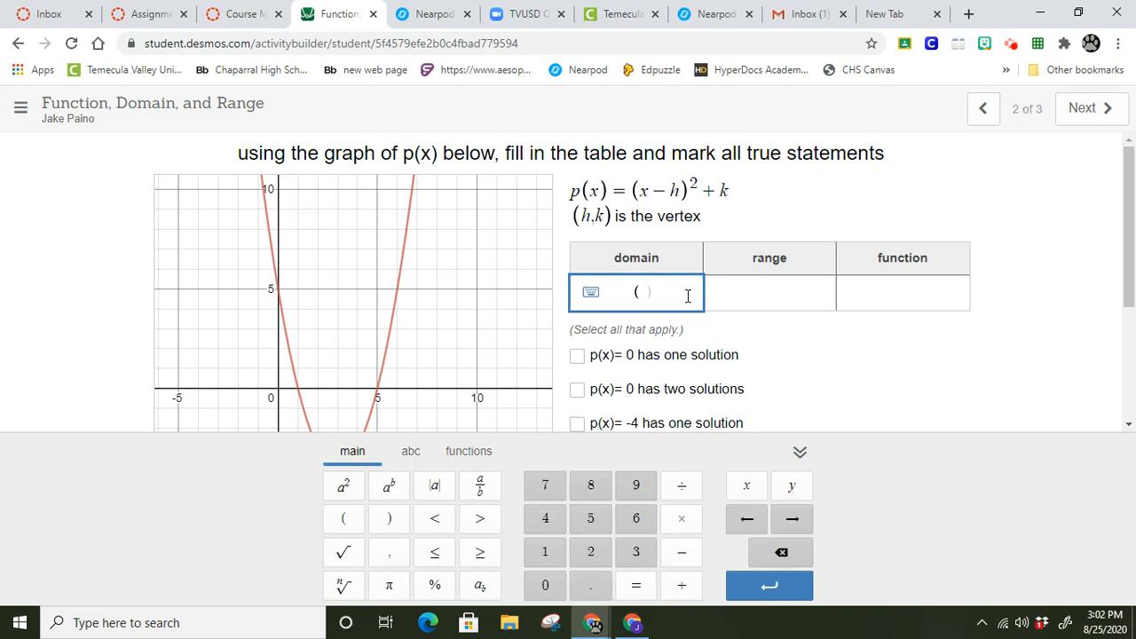
type("-inf,inf")
left_click(804, 457)
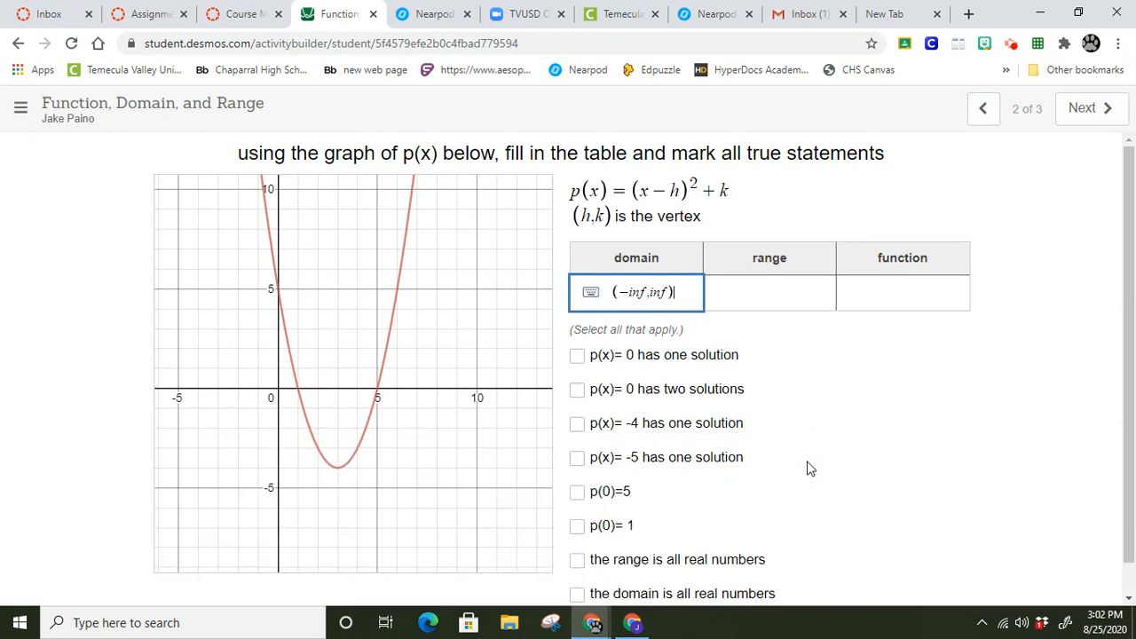
left_click(742, 390)
Enter [-4,inf) as the range of p(x) and select the function cell
left_click(756, 301)
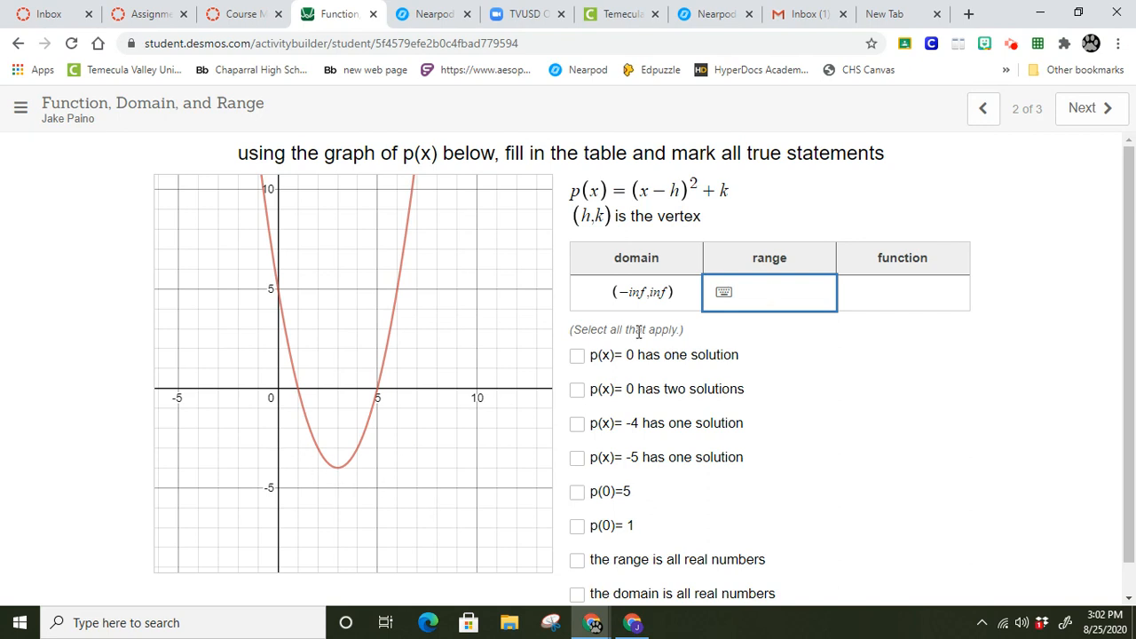
type("-4,inf)")
key("BackSpace")
key("BackSpace")
type("f")
left_click(907, 293)
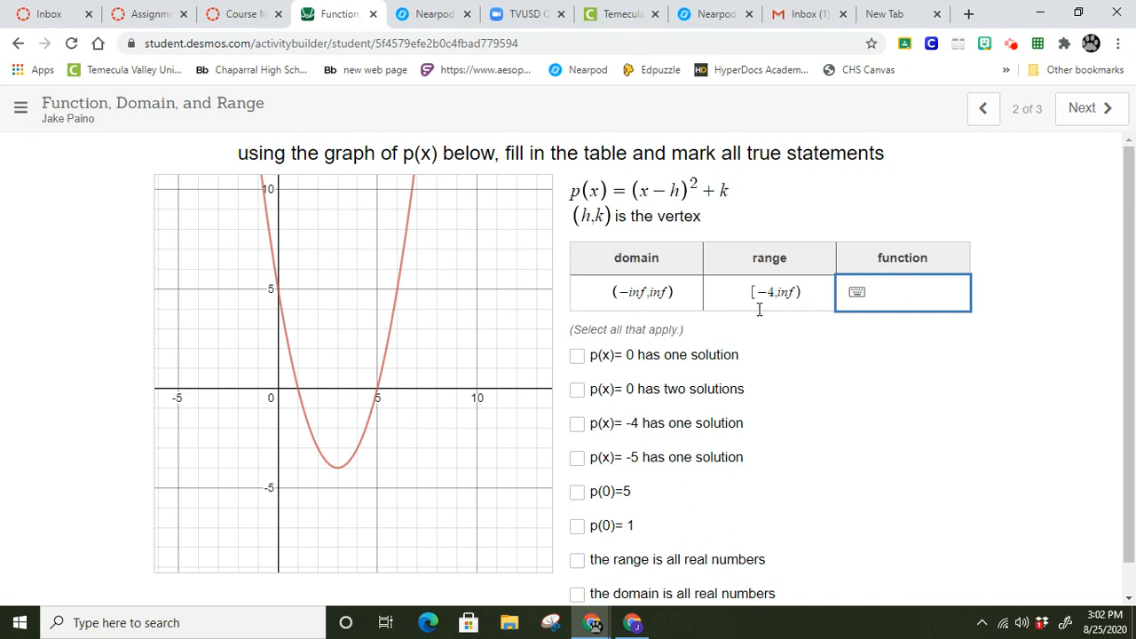
mouse_move(627, 625)
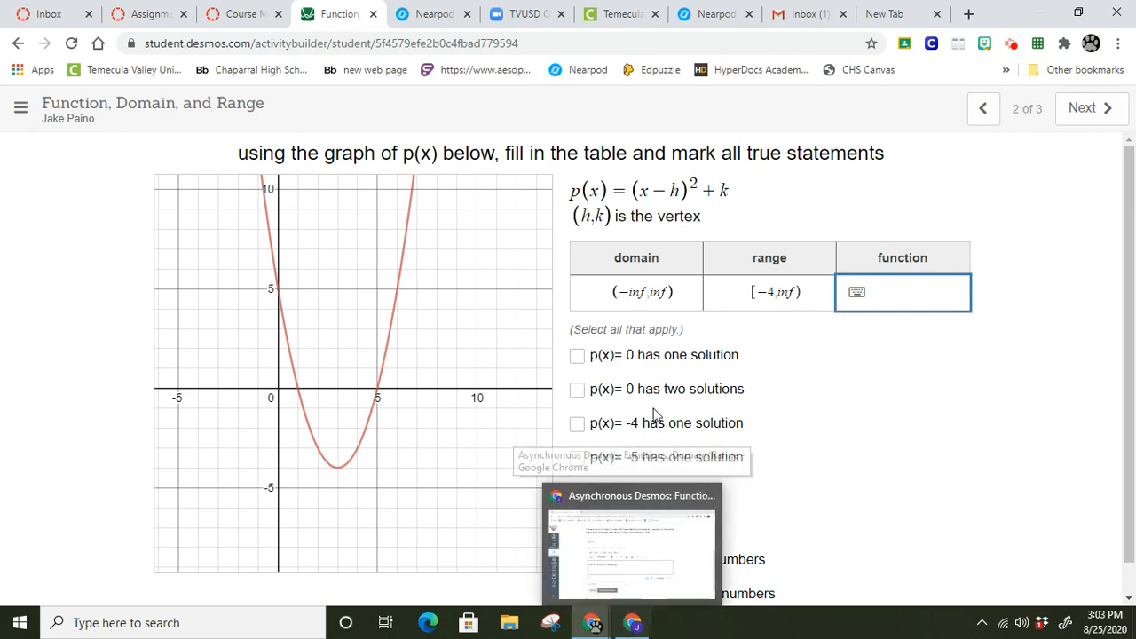
Switch to the Canvas submission, add the line "Slide 2: Domain" and open the equation editor
left_click(629, 625)
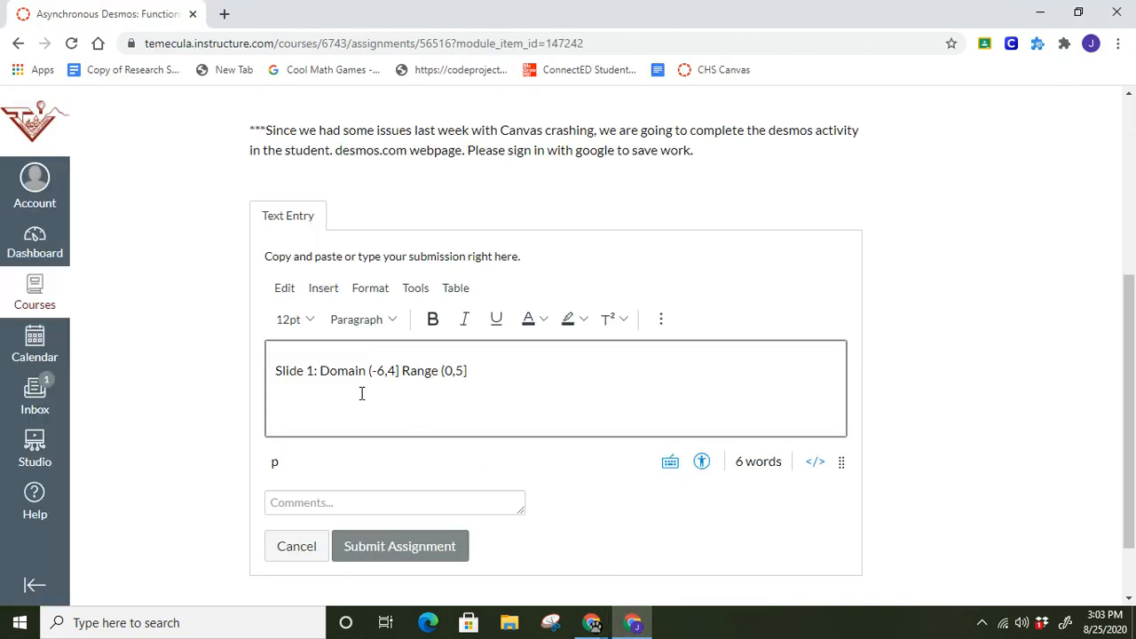
type("Slide 2: (Domain")
left_click(662, 320)
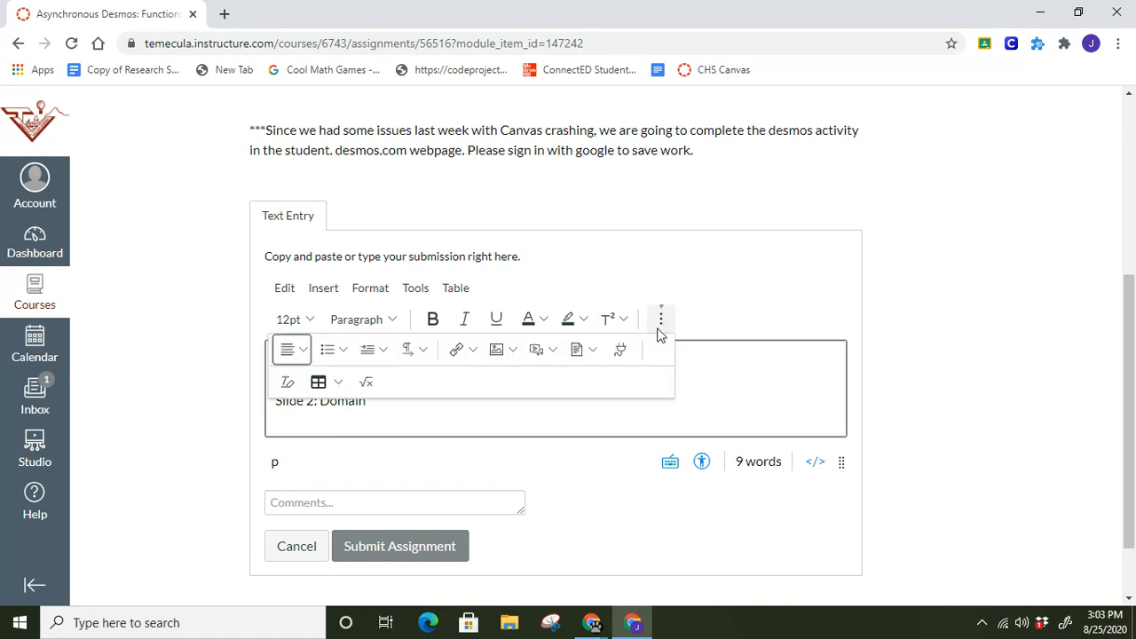
left_click(367, 383)
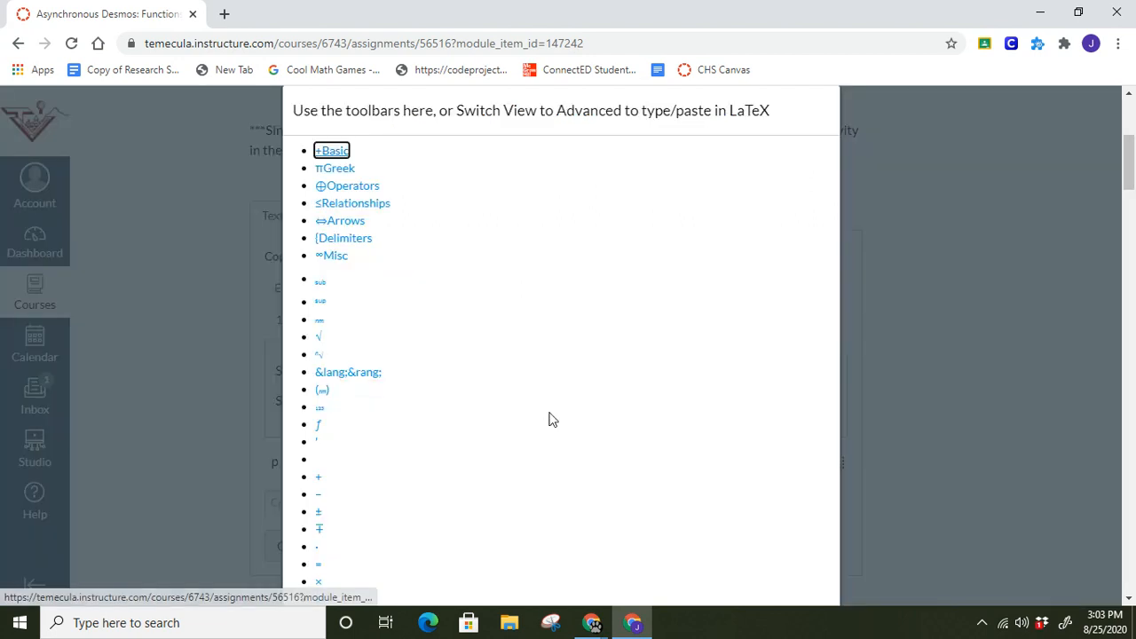
Compose (−∞,∞) with the infinity symbol in the equation editor and insert it after the Slide 2 domain label
left_click(363, 358)
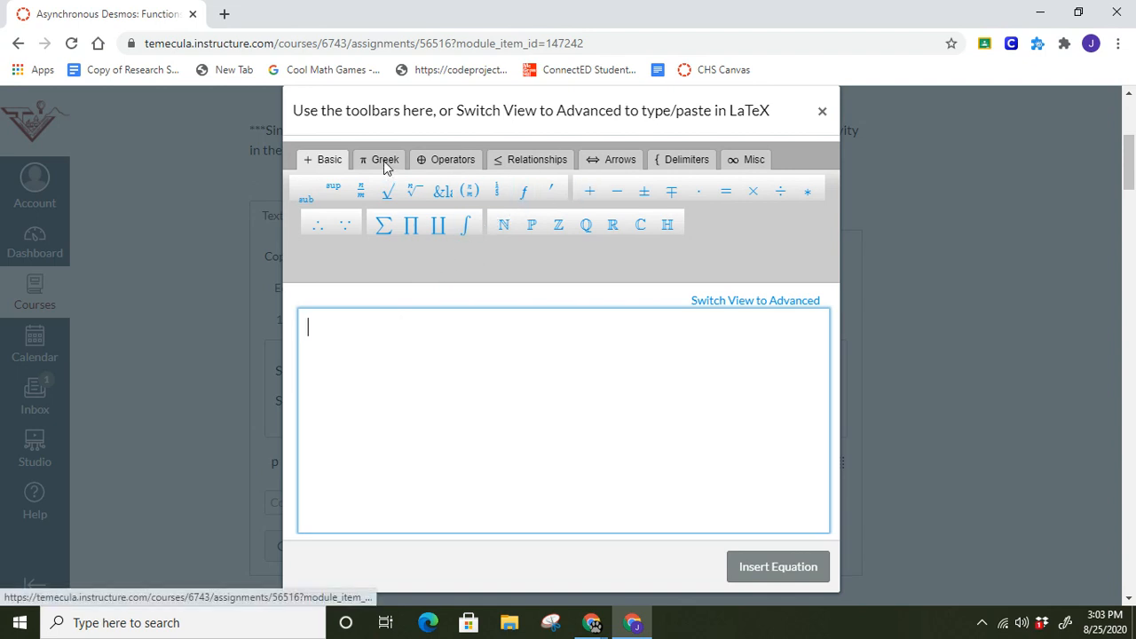
left_click(740, 161)
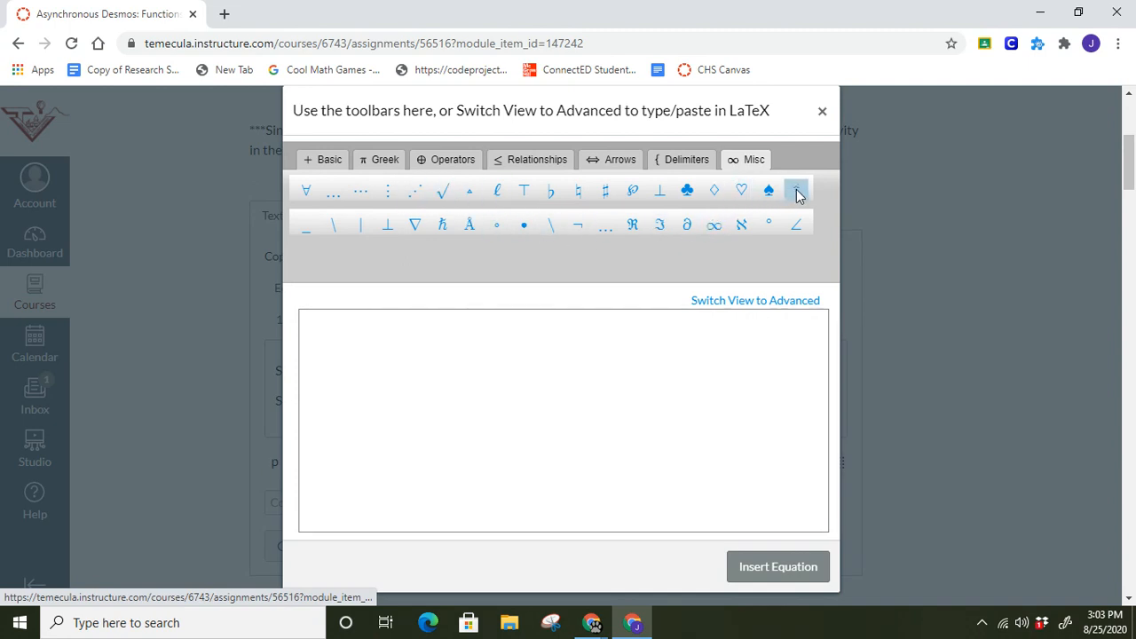
scroll(789, 234, "down", 1)
scroll(781, 237, "up", 1)
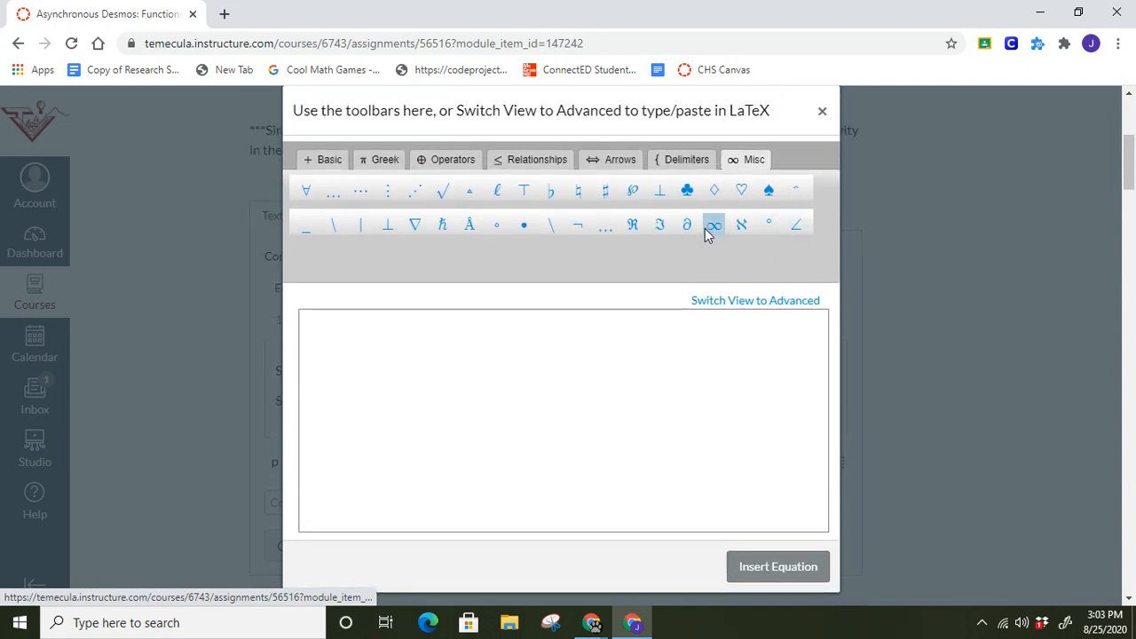
left_click(373, 323)
type("(")
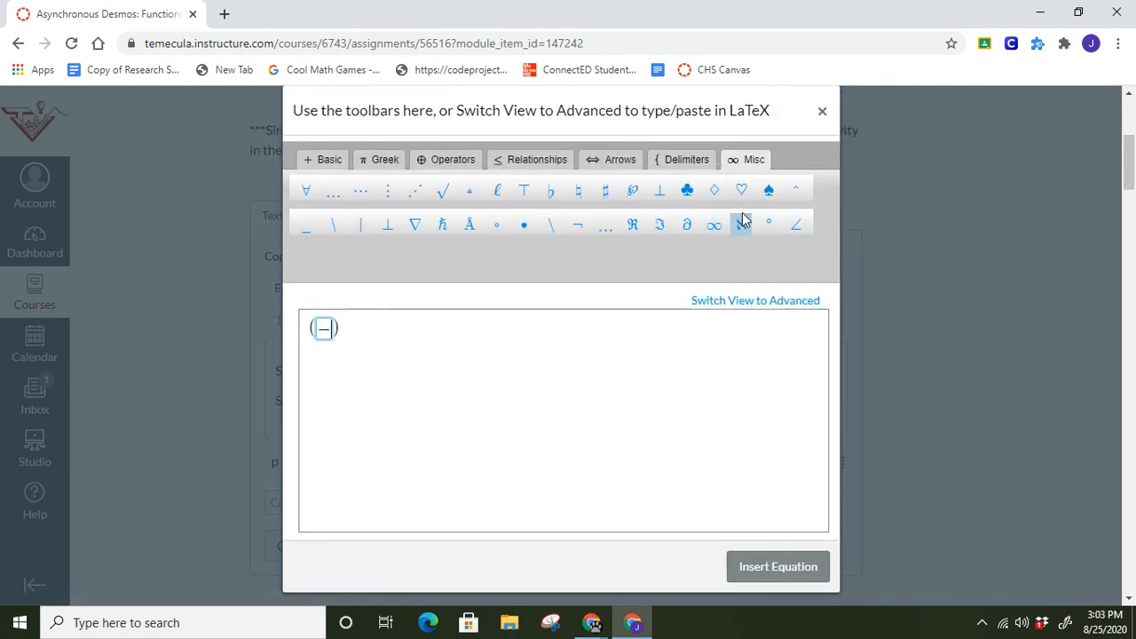
type("-")
left_click(716, 227)
type(",")
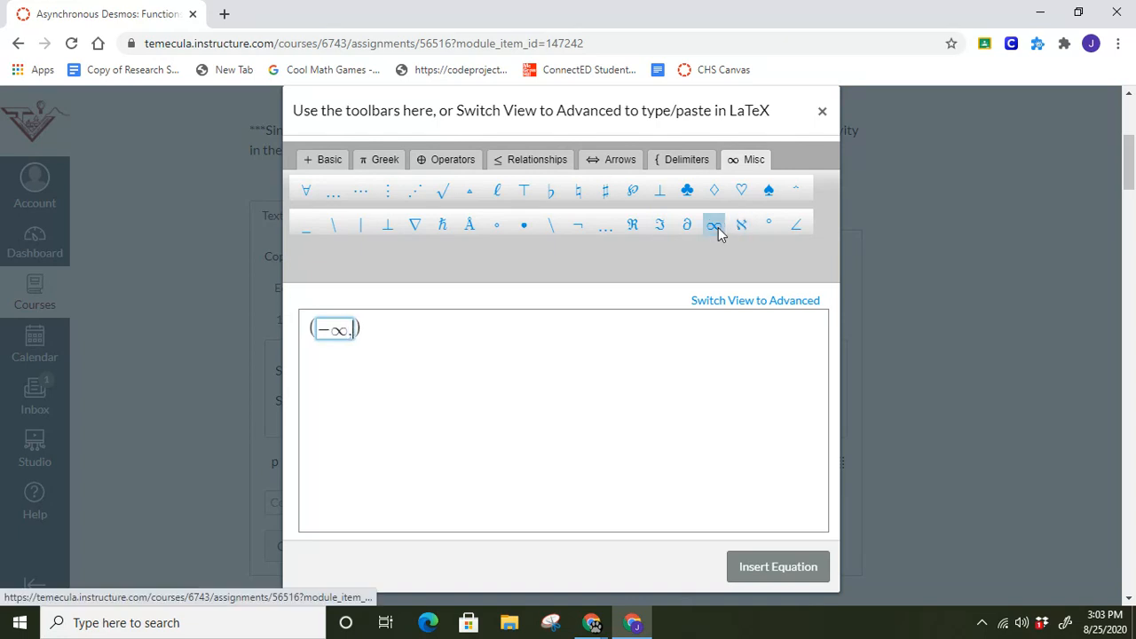
left_click(715, 228)
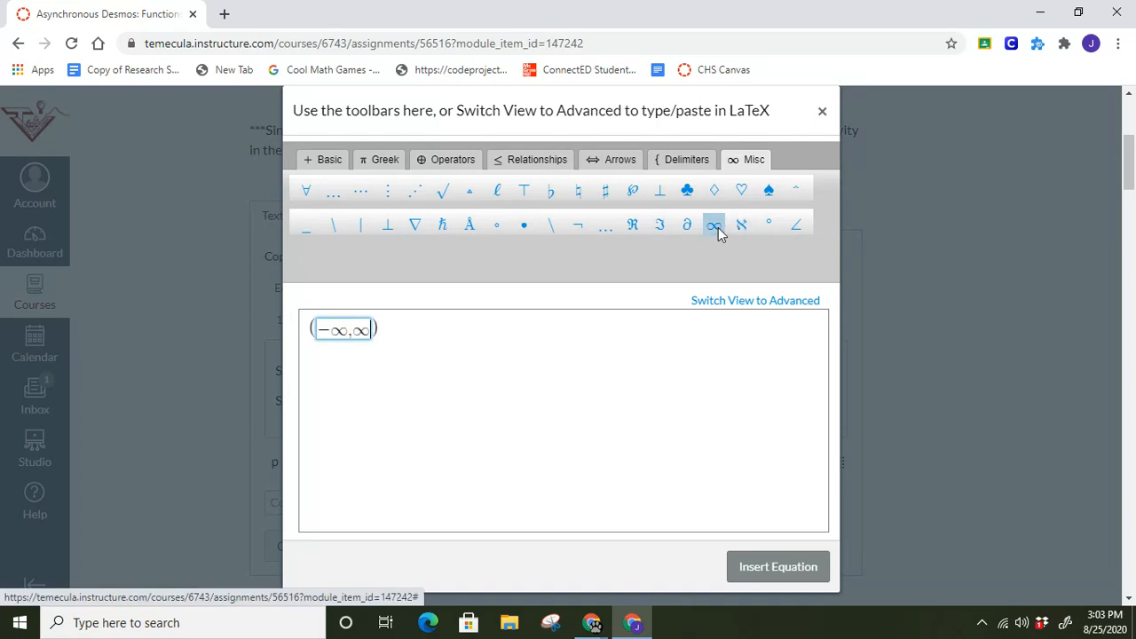
left_click(768, 569)
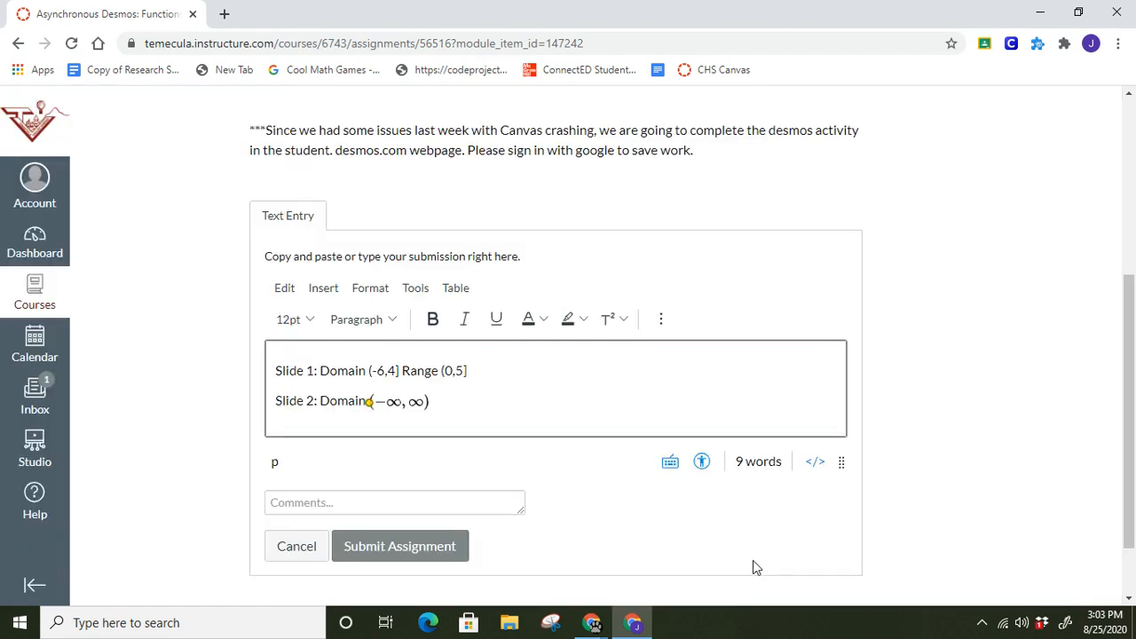
Add the label "Range" after the Slide 2 domain and open the equation editor again
left_click(457, 407)
type("Range")
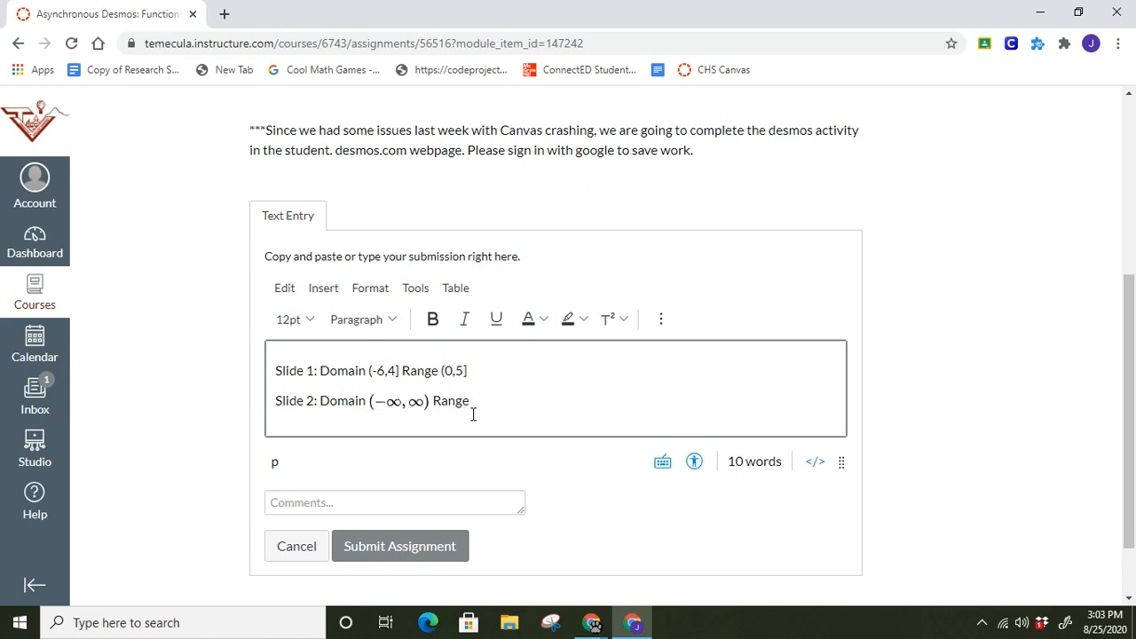
left_click(661, 318)
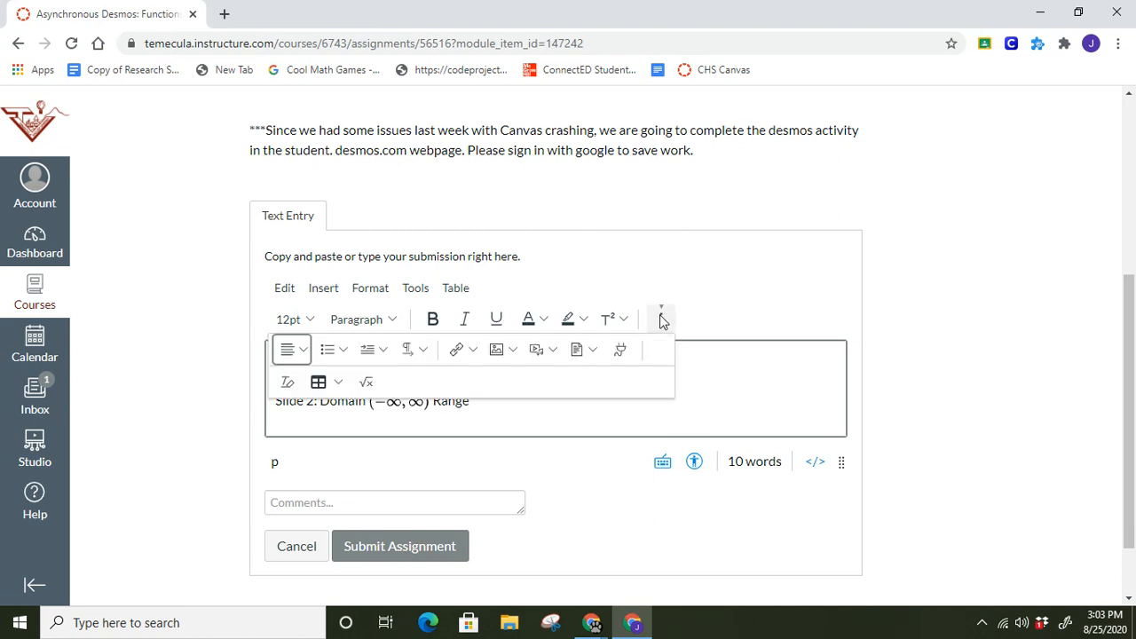
left_click(369, 382)
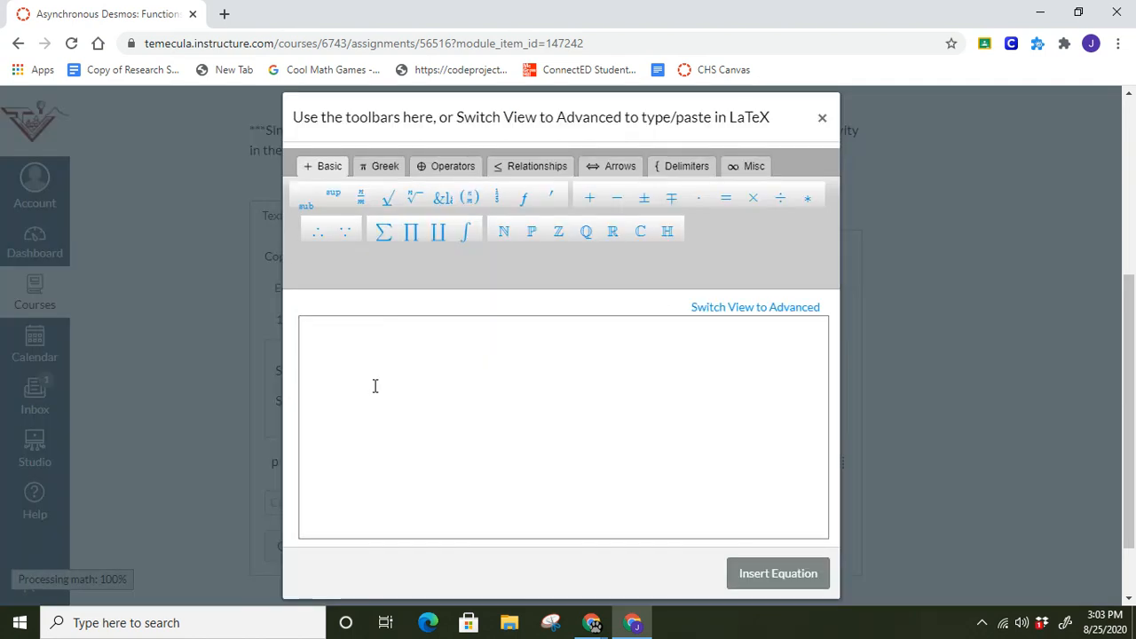
left_click(359, 342)
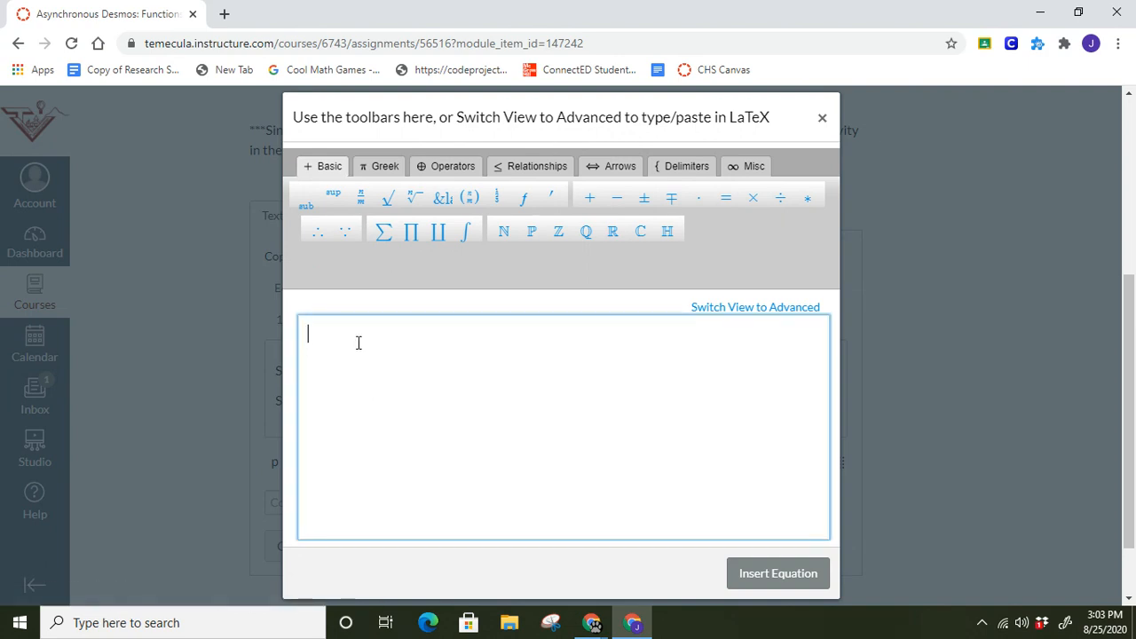
type("[")
type("-4")
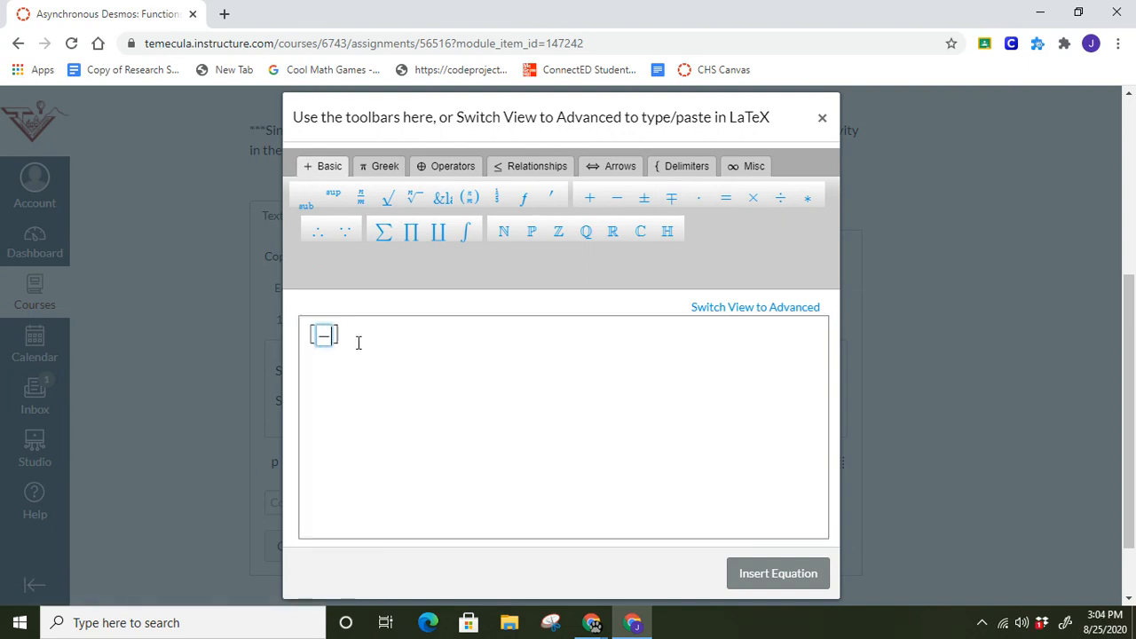
type(",")
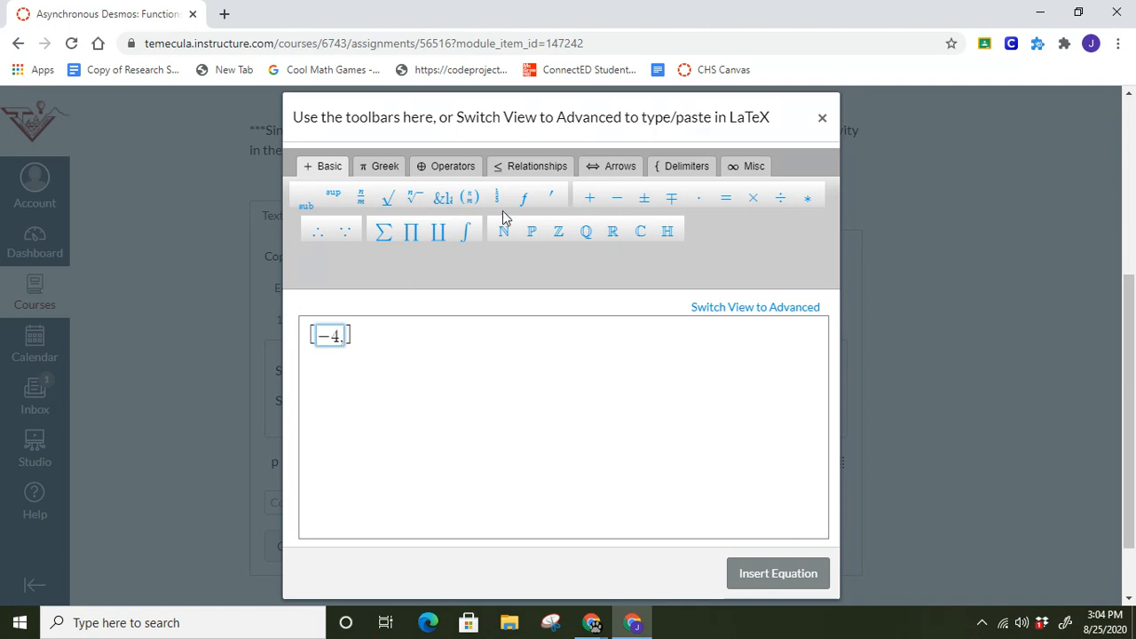
left_click(760, 172)
left_click(716, 238)
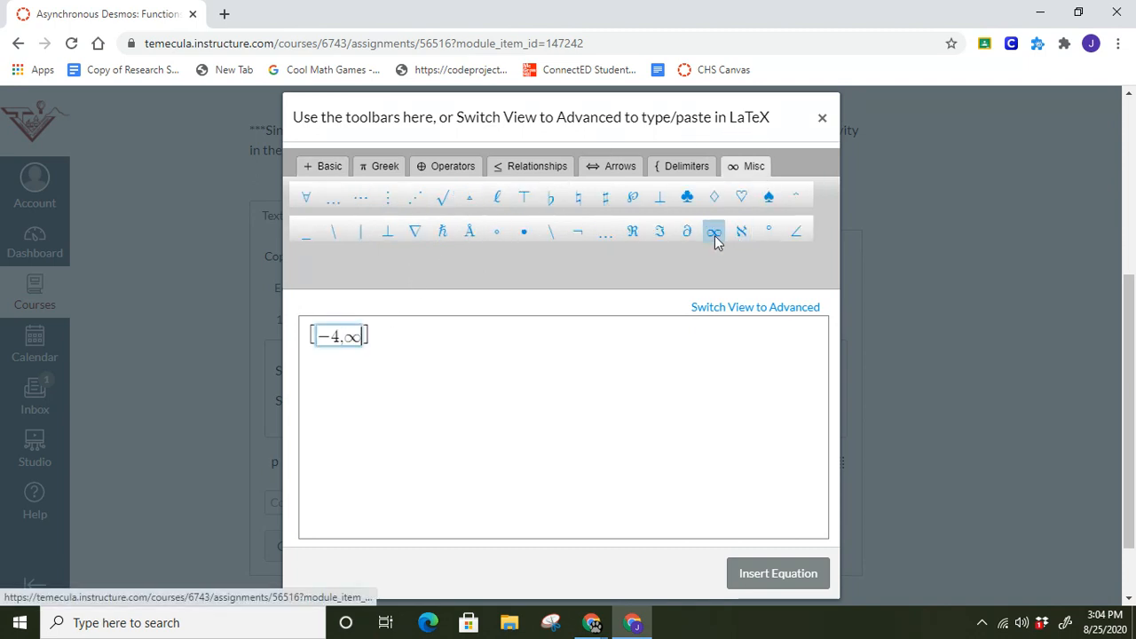
type("(")
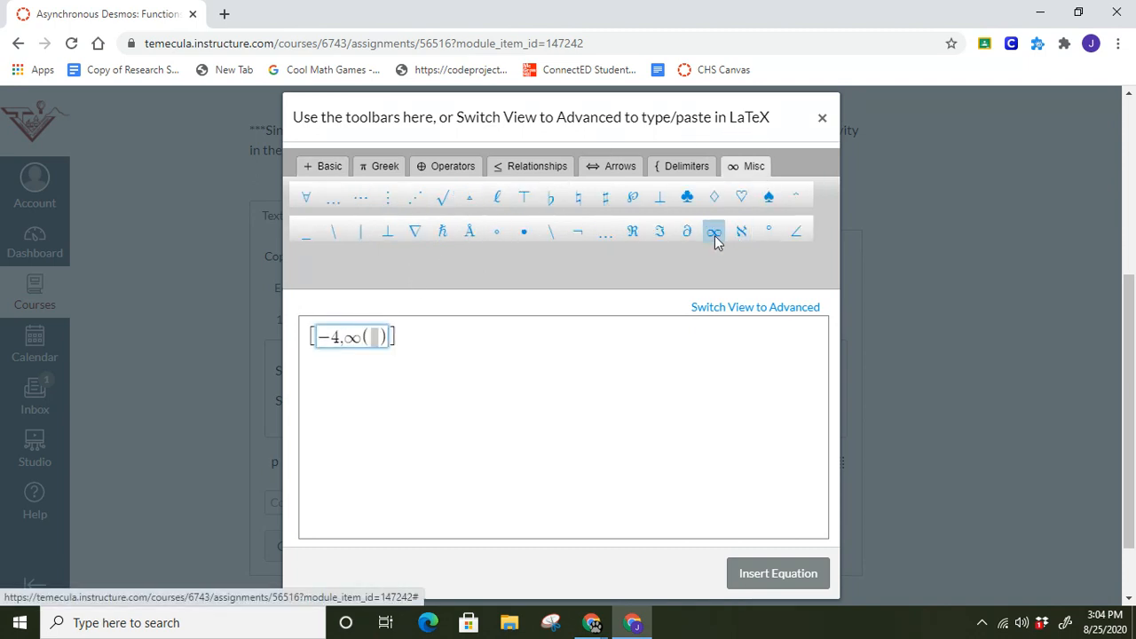
key("BackSpace")
key("ctrl+a")
key("Right")
key("BackSpace")
key("BackSpace")
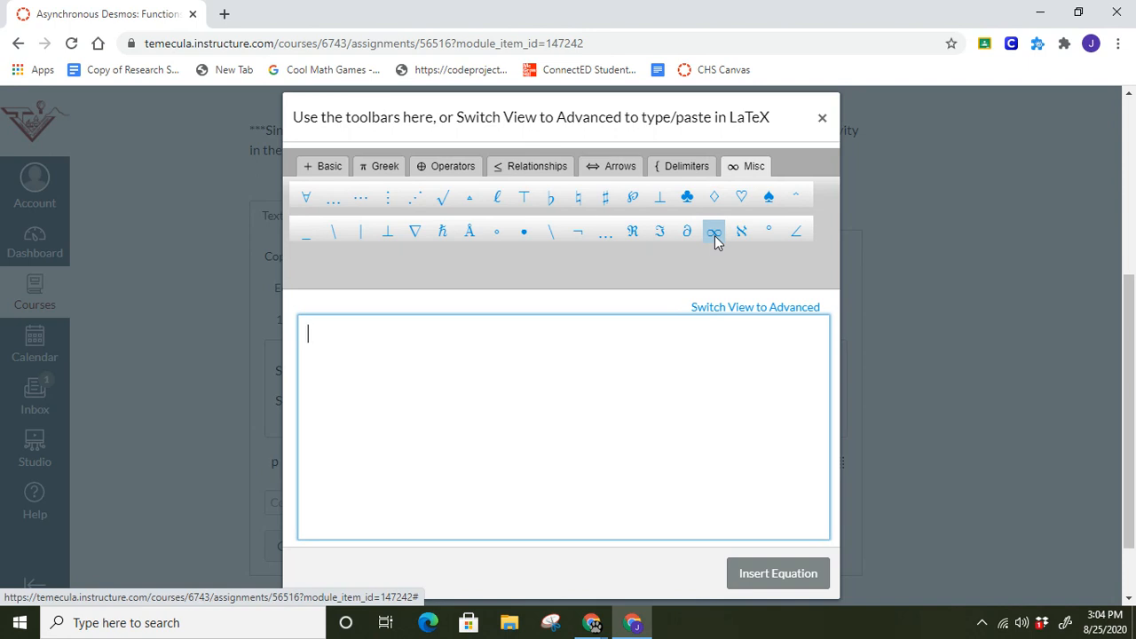
Insert −4,∞ as an equation after the Range label and enclose it with "[" before and ")" after
type("-4,")
left_click(716, 234)
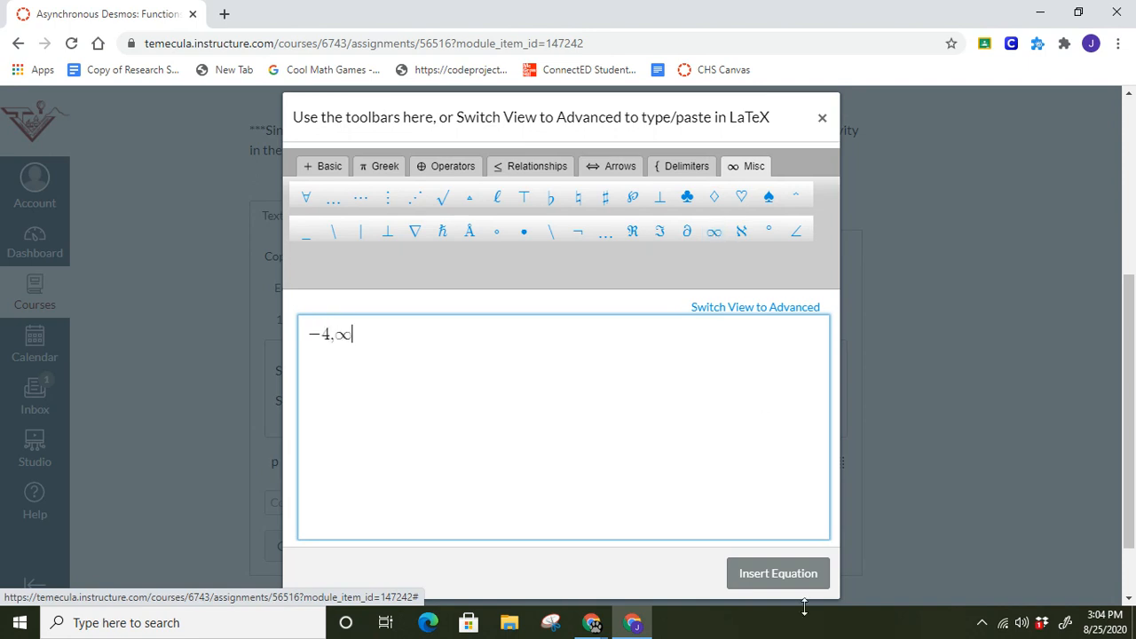
left_click(766, 584)
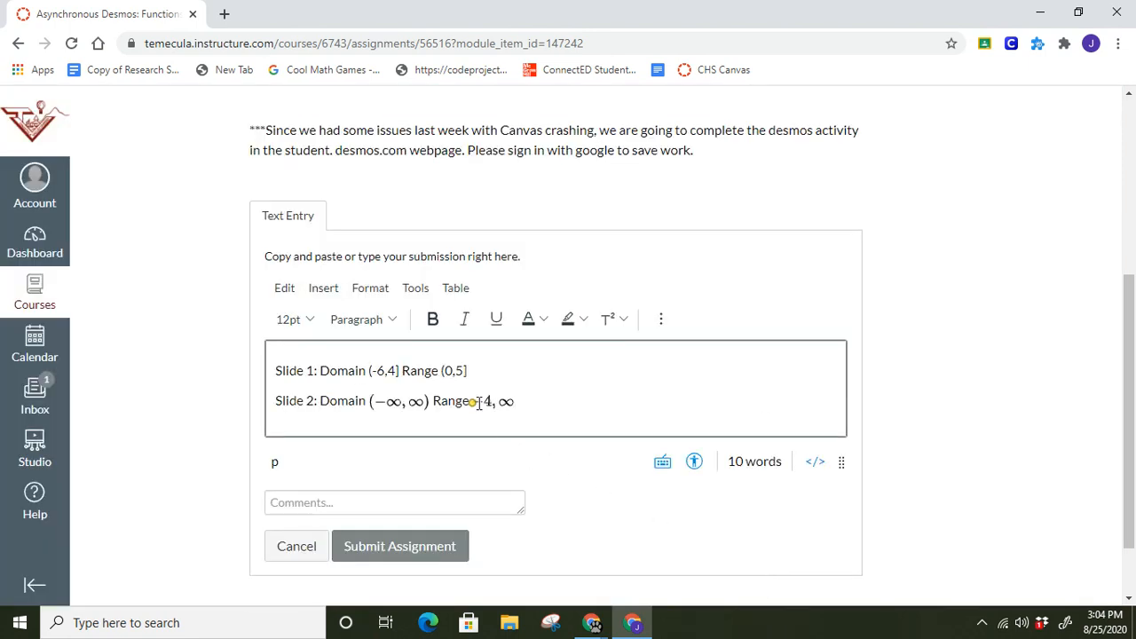
type("[")
left_click(538, 401)
Review the assignment instructions against the text entry and submit the assignment
scroll(446, 329, "up", 2)
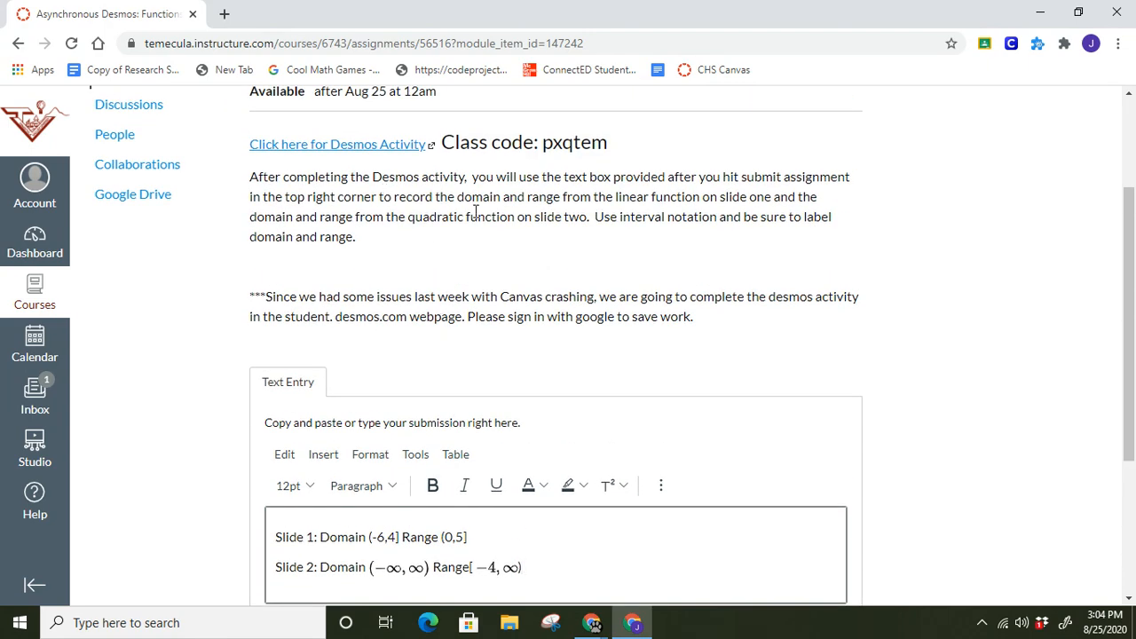
scroll(553, 281, "down", 2)
scroll(553, 287, "up", 2)
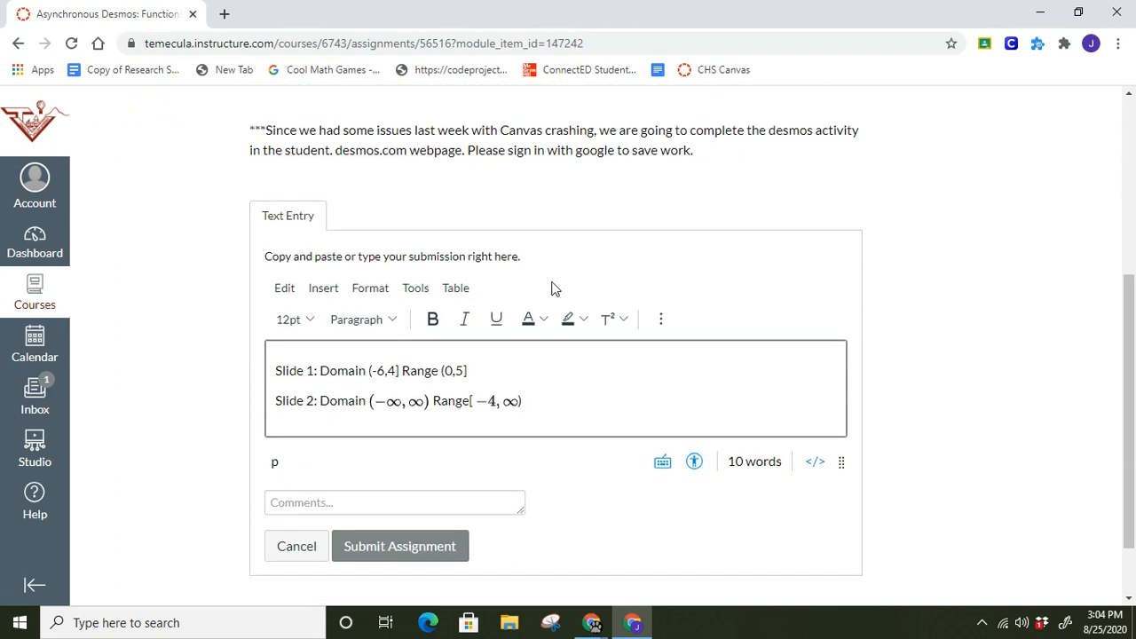
scroll(552, 293, "down", 3)
left_click(380, 471)
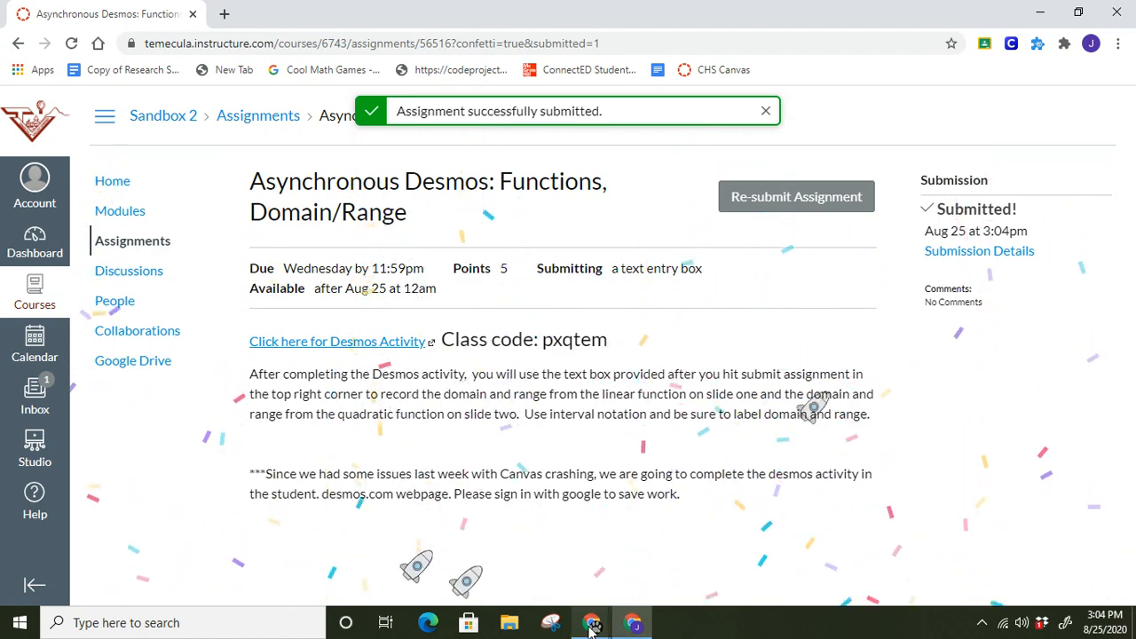
Switch back to the Desmos activity and display the coordinates of the vertex on the graph of p(x)
mouse_move(591, 621)
left_click(545, 589)
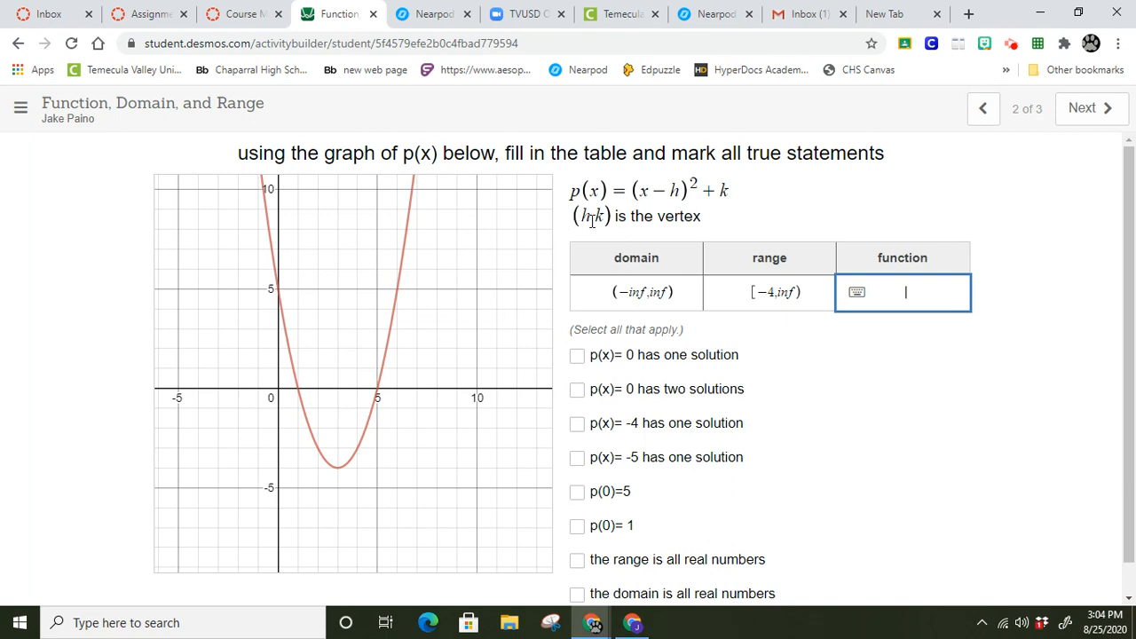
left_click(338, 470)
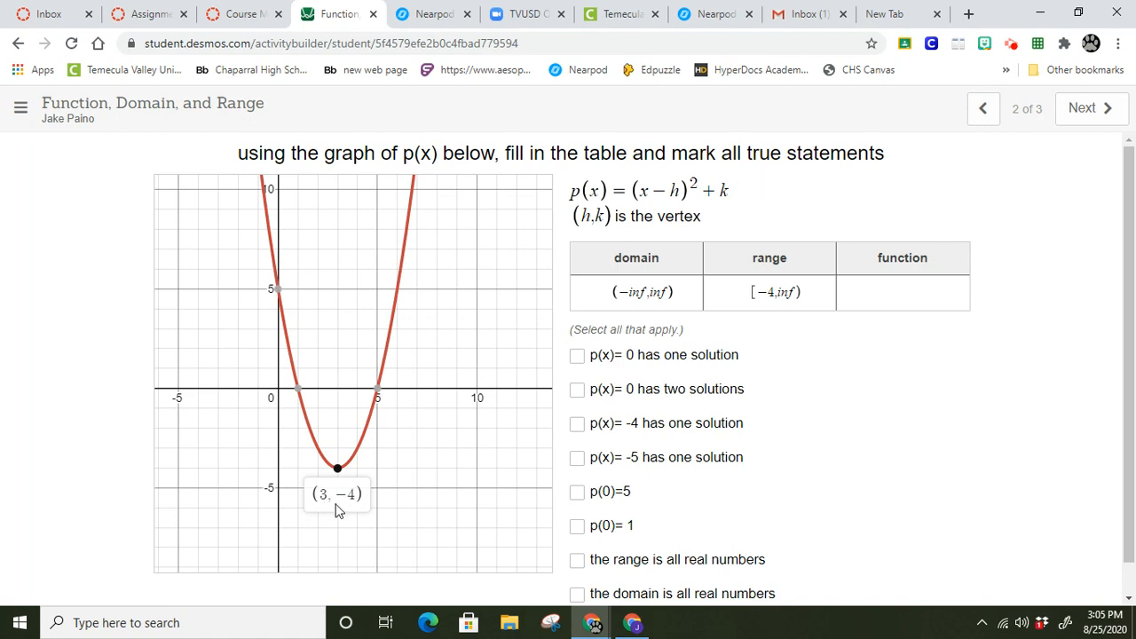
Enter p(x)=(x-3)^2-4 as the function in the table
left_click(886, 296)
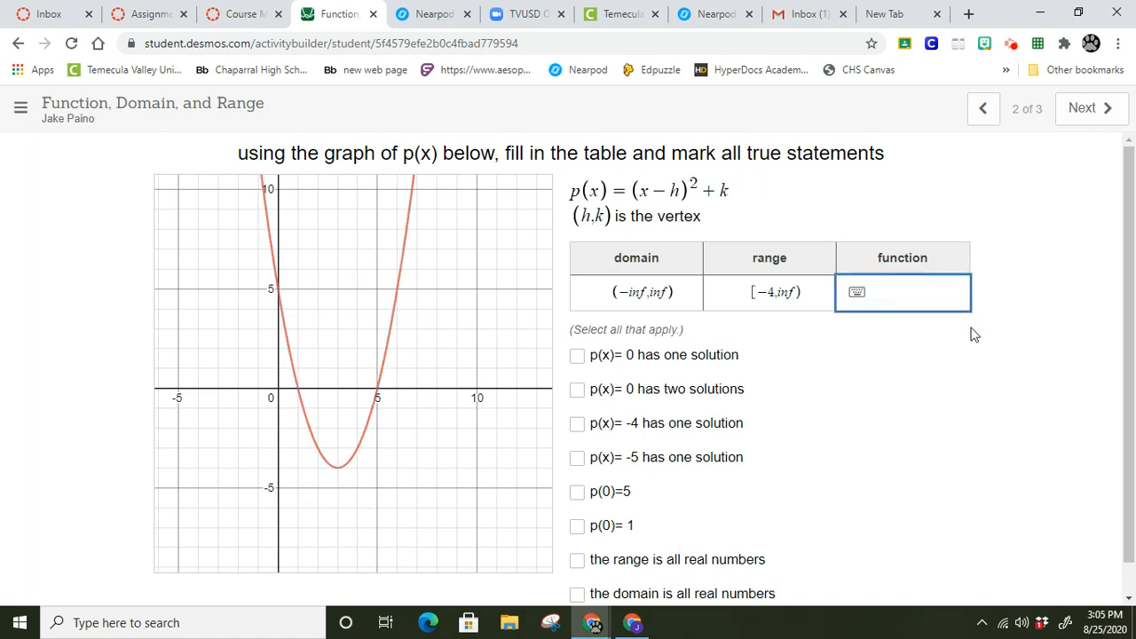
type("p(")
type("x)=(")
type("x-3)")
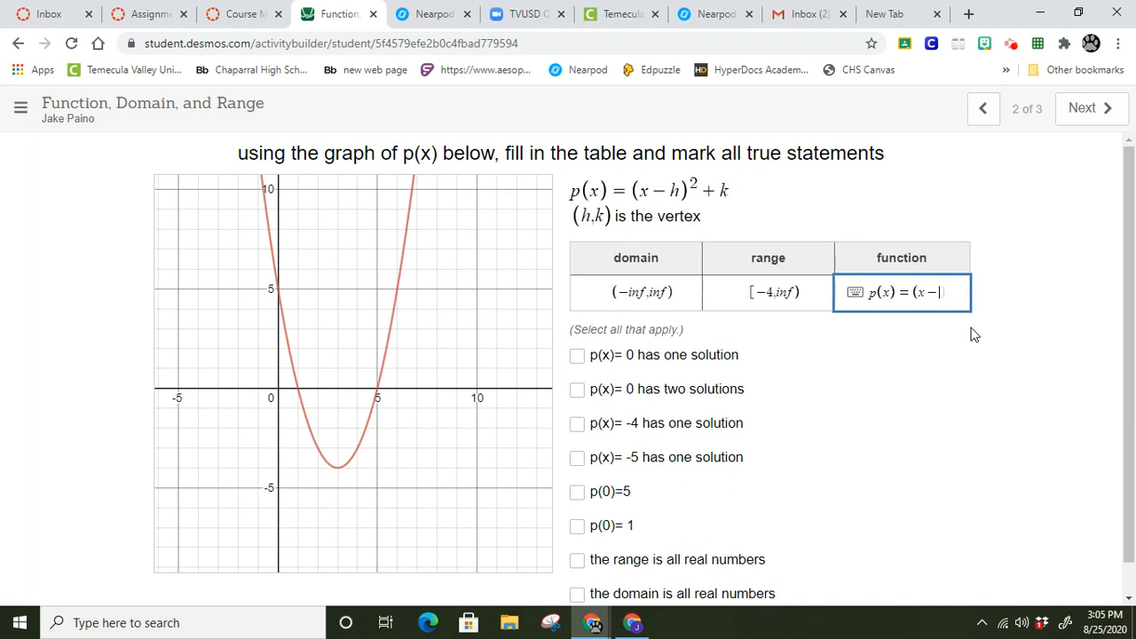
type("^2")
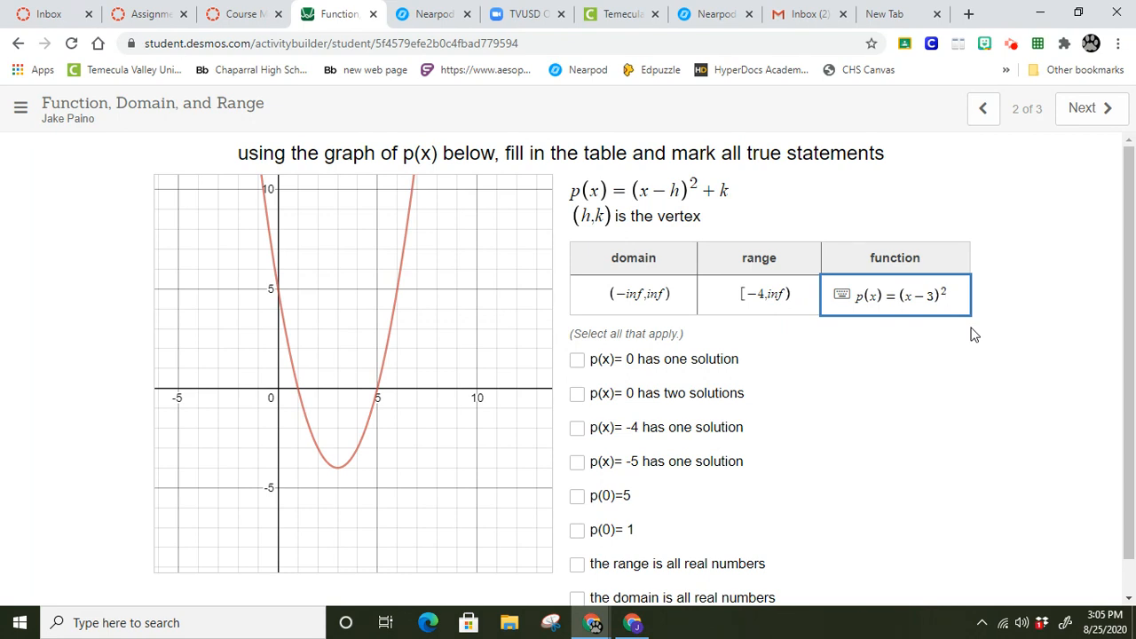
type("-4")
left_click(928, 343)
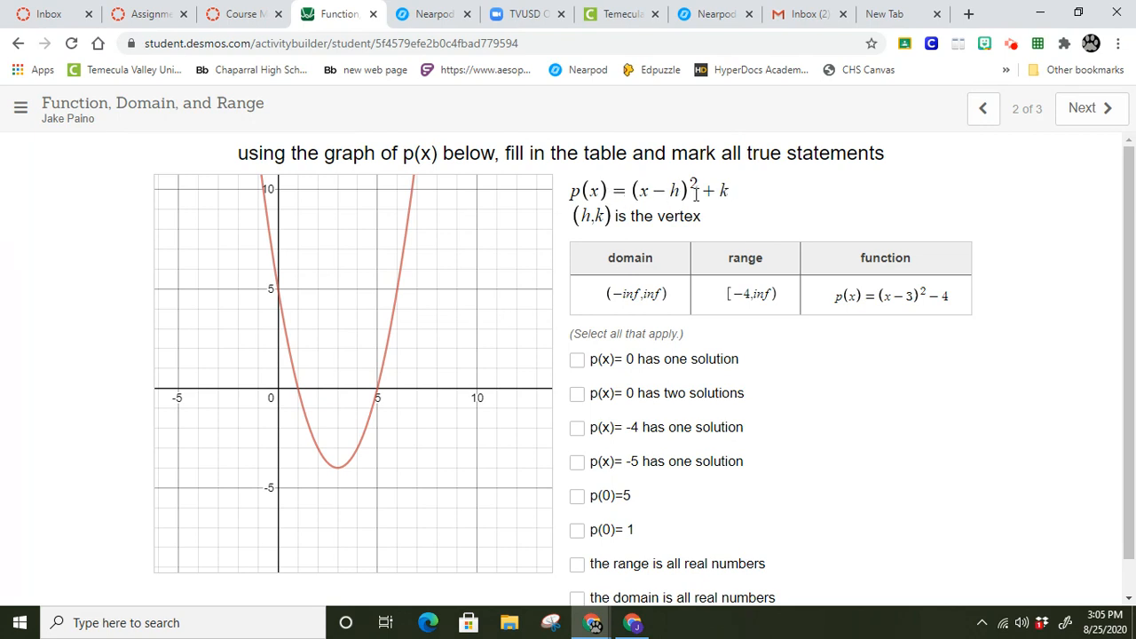
Mark p(x)=0 has two solutions, p(x)=-4 has one solution, p(0)=5 and the domain is all real numbers as true, and go to slide 3
scroll(601, 371, "down", 1)
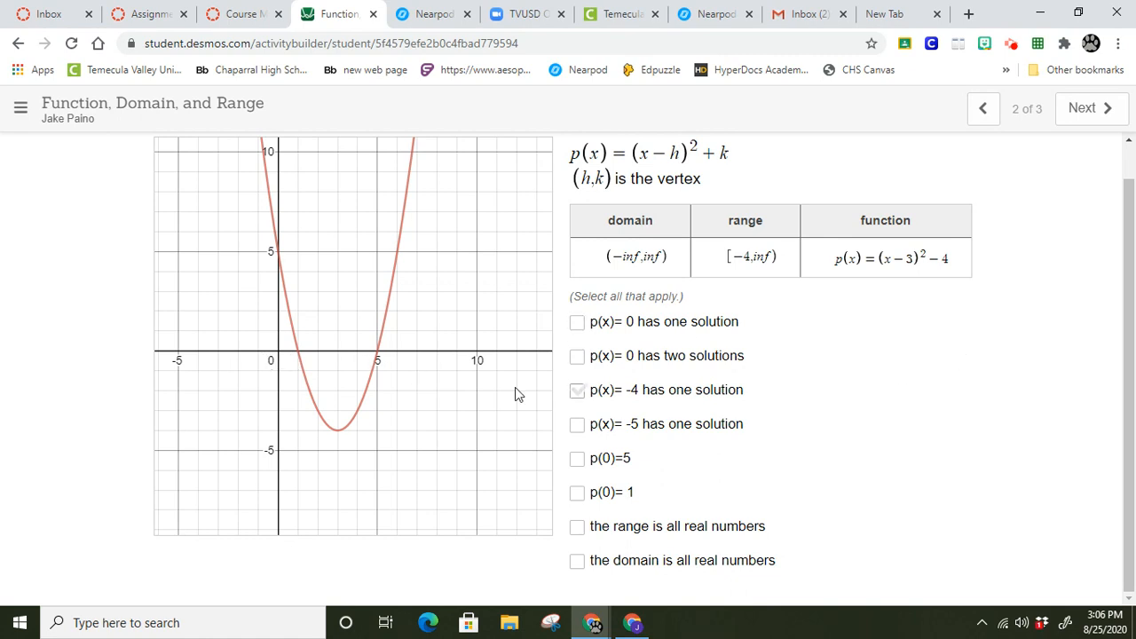
left_click(578, 358)
left_click(578, 396)
left_click(577, 462)
left_click(576, 562)
scroll(879, 476, "up", 1)
left_click(1085, 109)
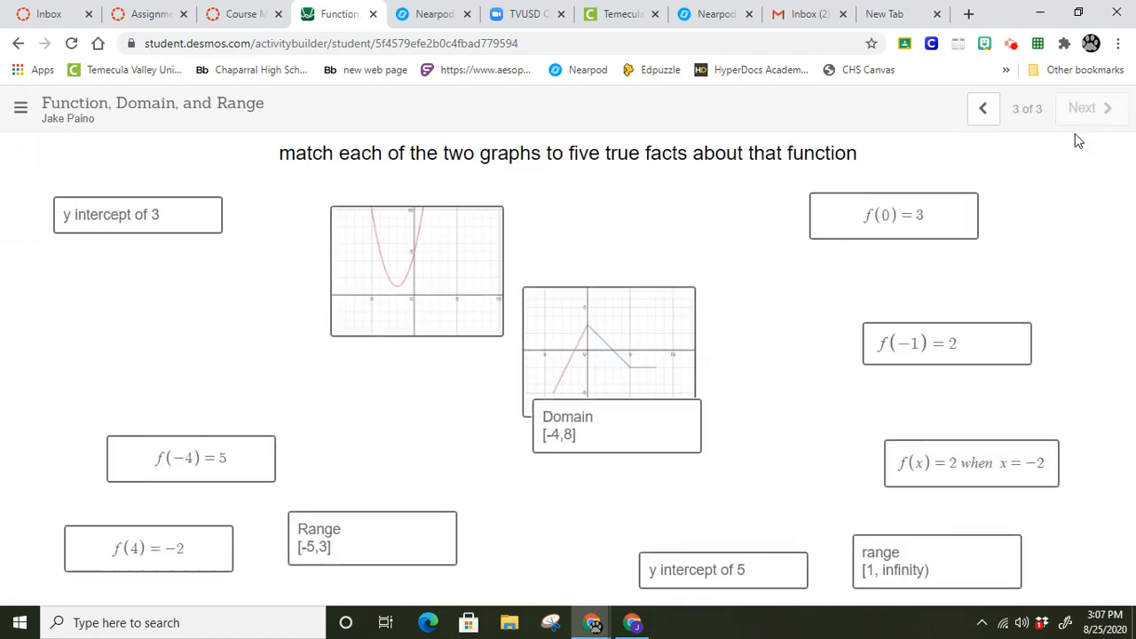